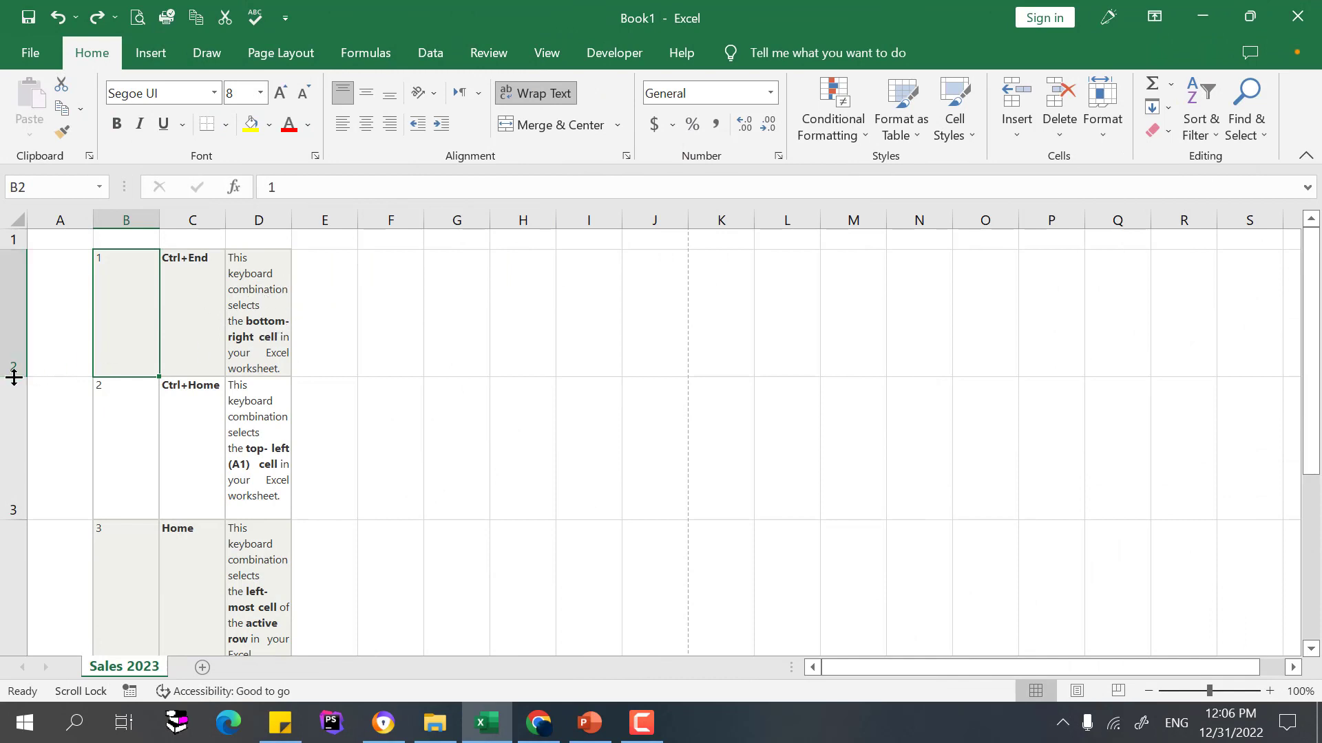
Shrink row 2 to 92.50 points high so it no longer shows the full description
{"action": "left_click", "coordinate": [6, 286]}
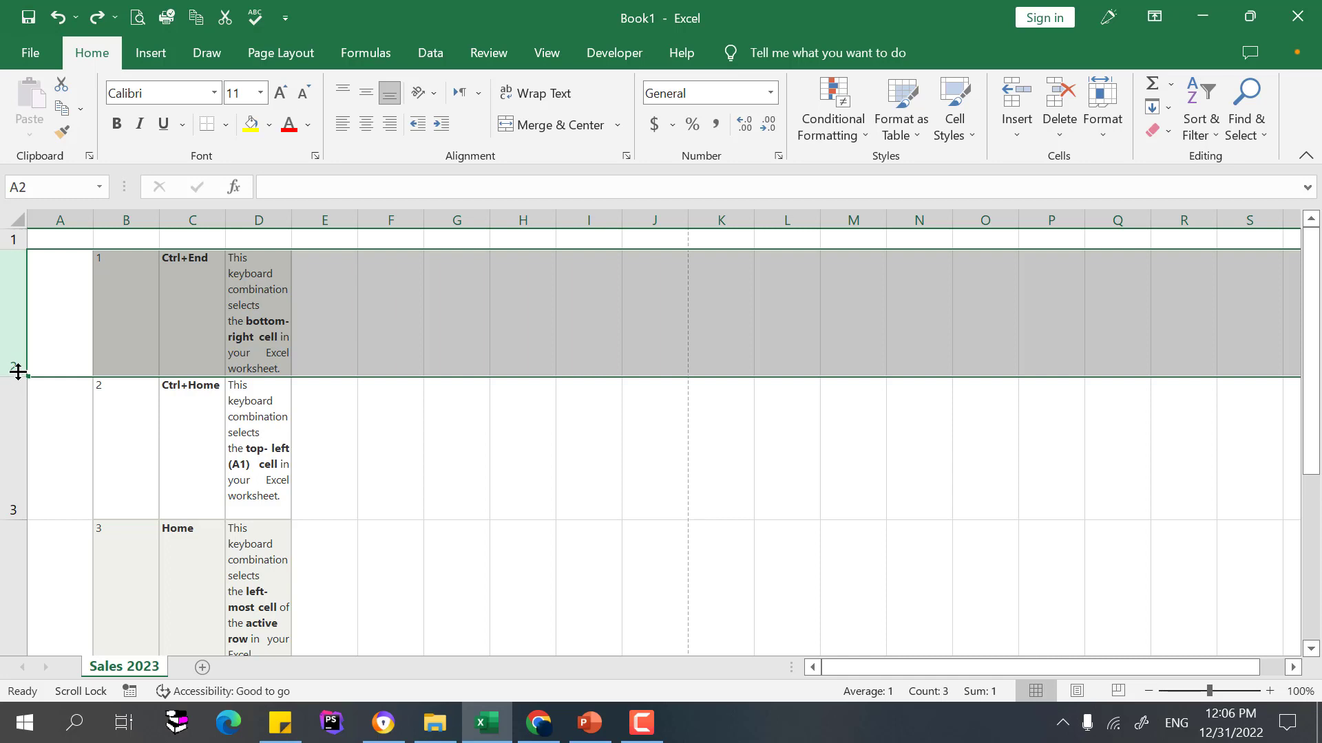
{"action": "left_click_drag", "start_coordinate": [14, 375], "coordinate": [14, 375]}
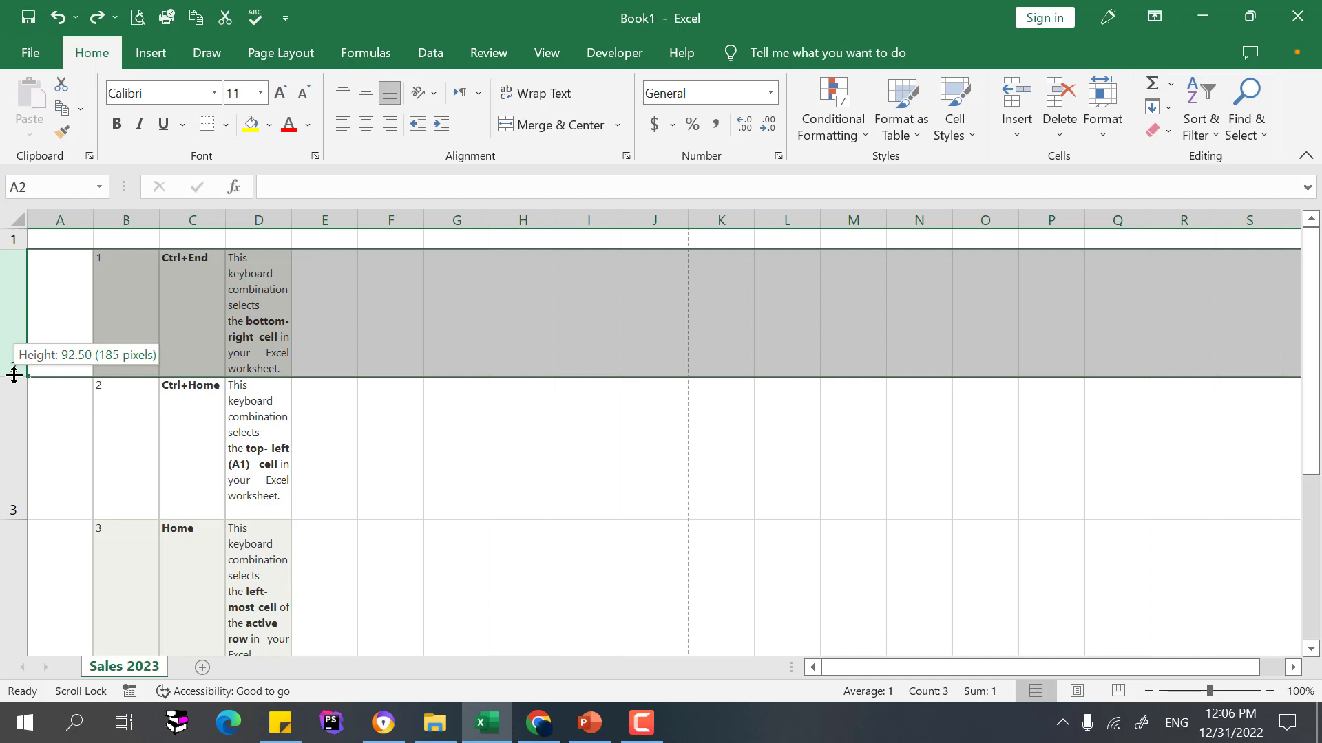
{"action": "left_click_drag", "start_coordinate": [14, 375], "coordinate": [8, 294]}
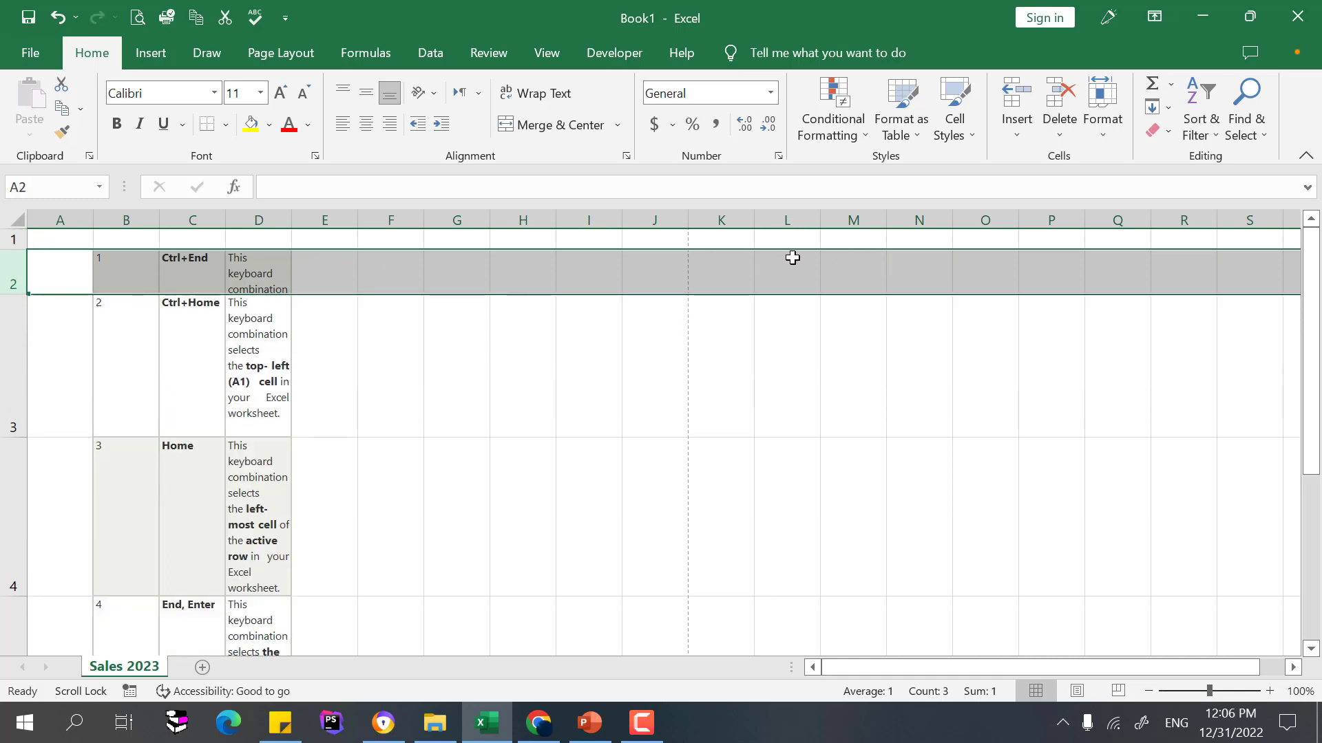
Give rows 2 through 8 the same compact height of about 33 points
{"action": "left_click", "coordinate": [266, 279]}
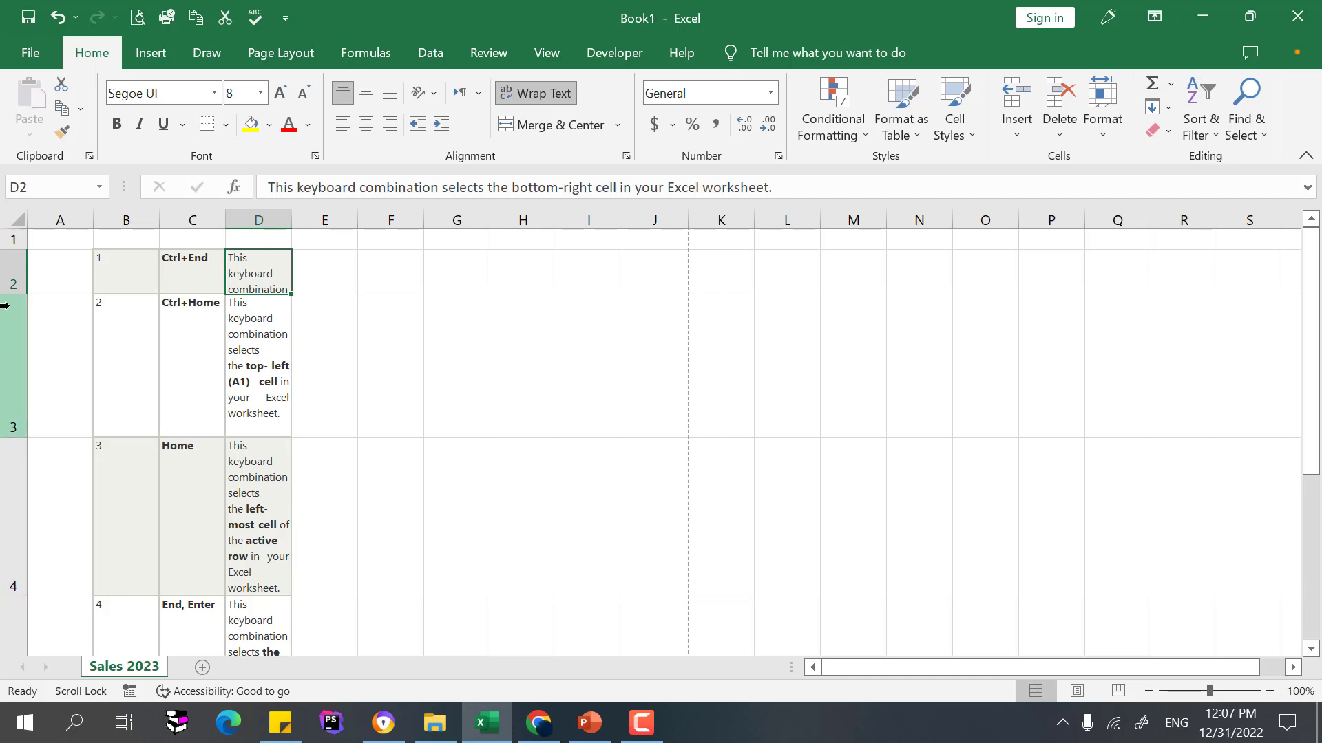
{"action": "left_click", "coordinate": [10, 270]}
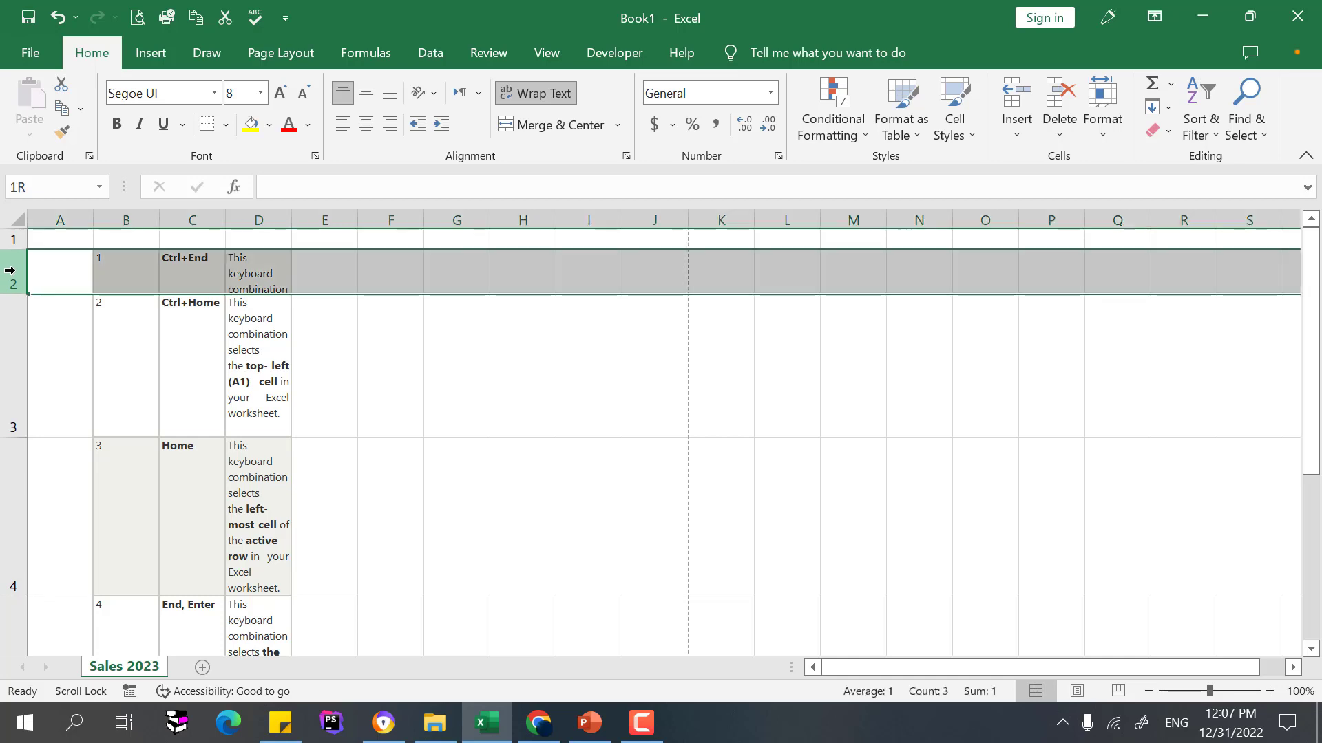
{"action": "left_click_drag", "start_coordinate": [9, 271], "coordinate": [6, 413]}
{"action": "left_click", "coordinate": [79, 401]}
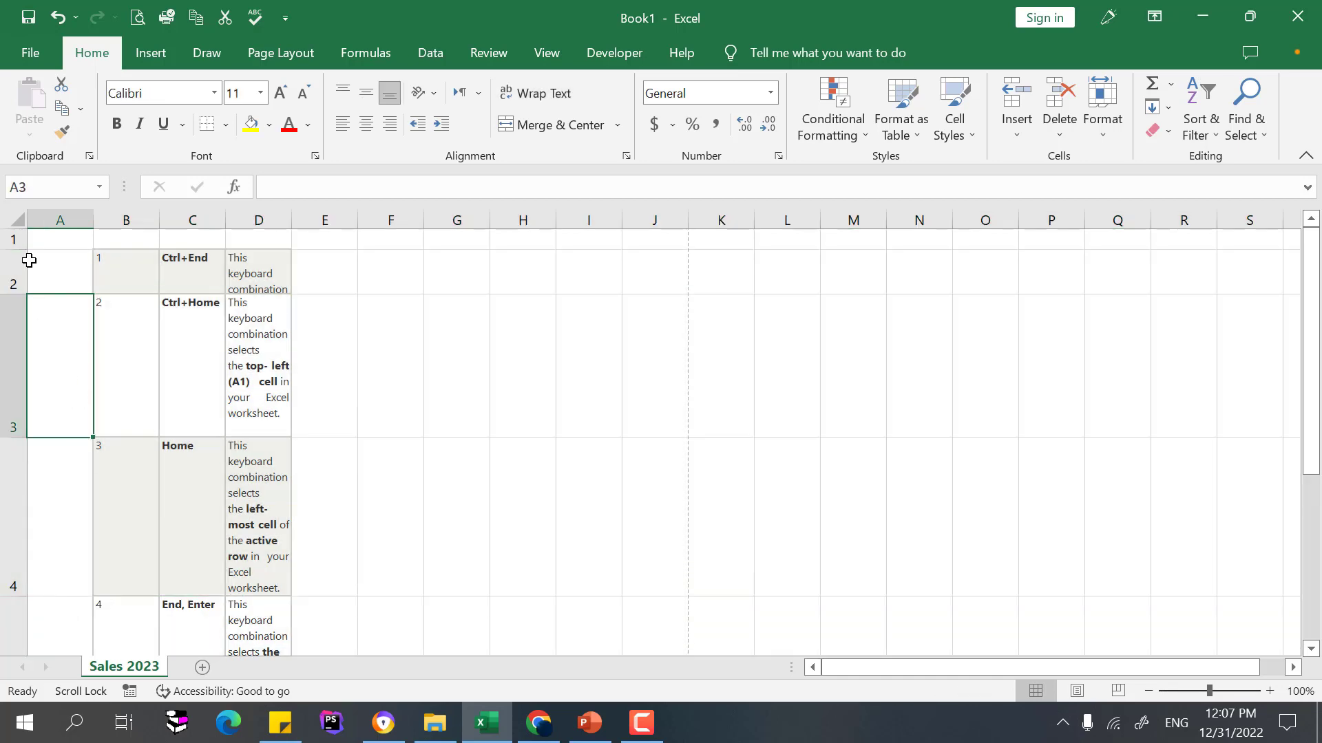
{"action": "left_click_drag", "start_coordinate": [9, 268], "coordinate": [6, 584]}
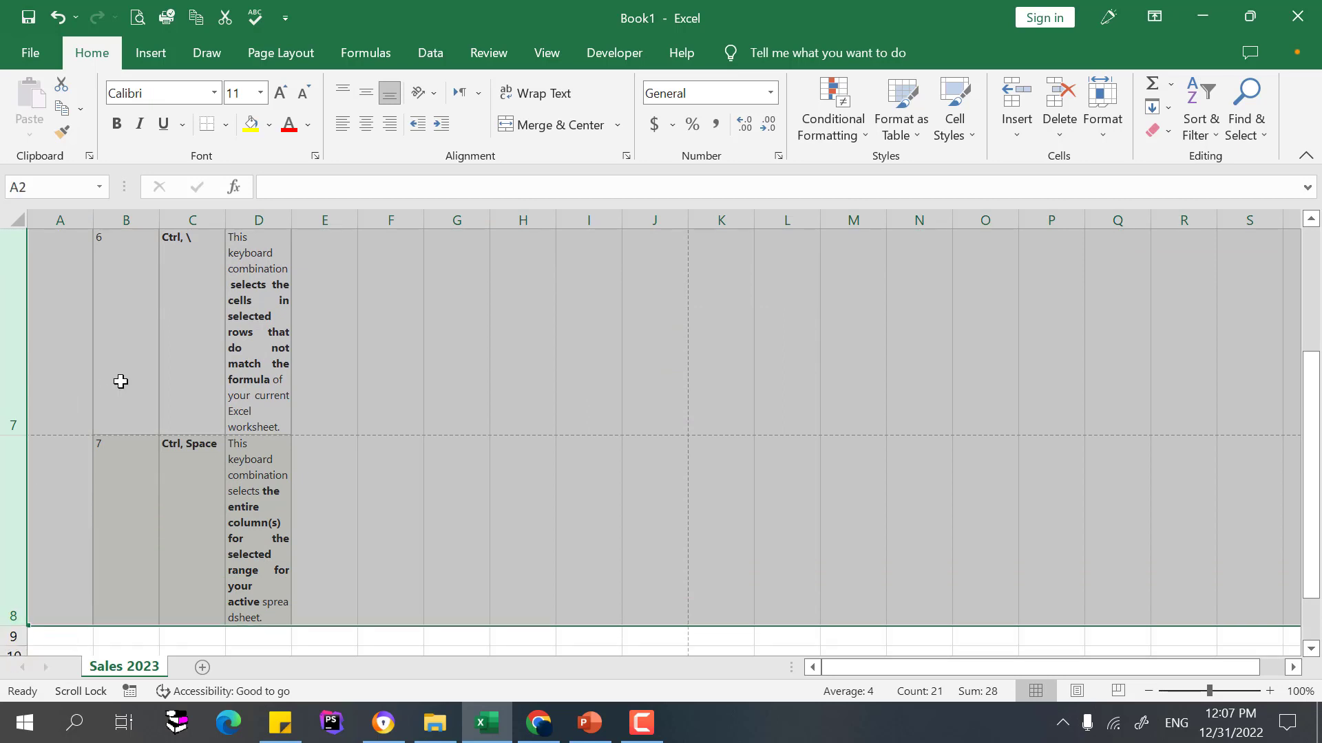
{"action": "scroll", "coordinate": [121, 381], "scroll_direction": "down", "scroll_amount": 1}
{"action": "scroll", "coordinate": [121, 381], "scroll_direction": "up", "scroll_amount": 3}
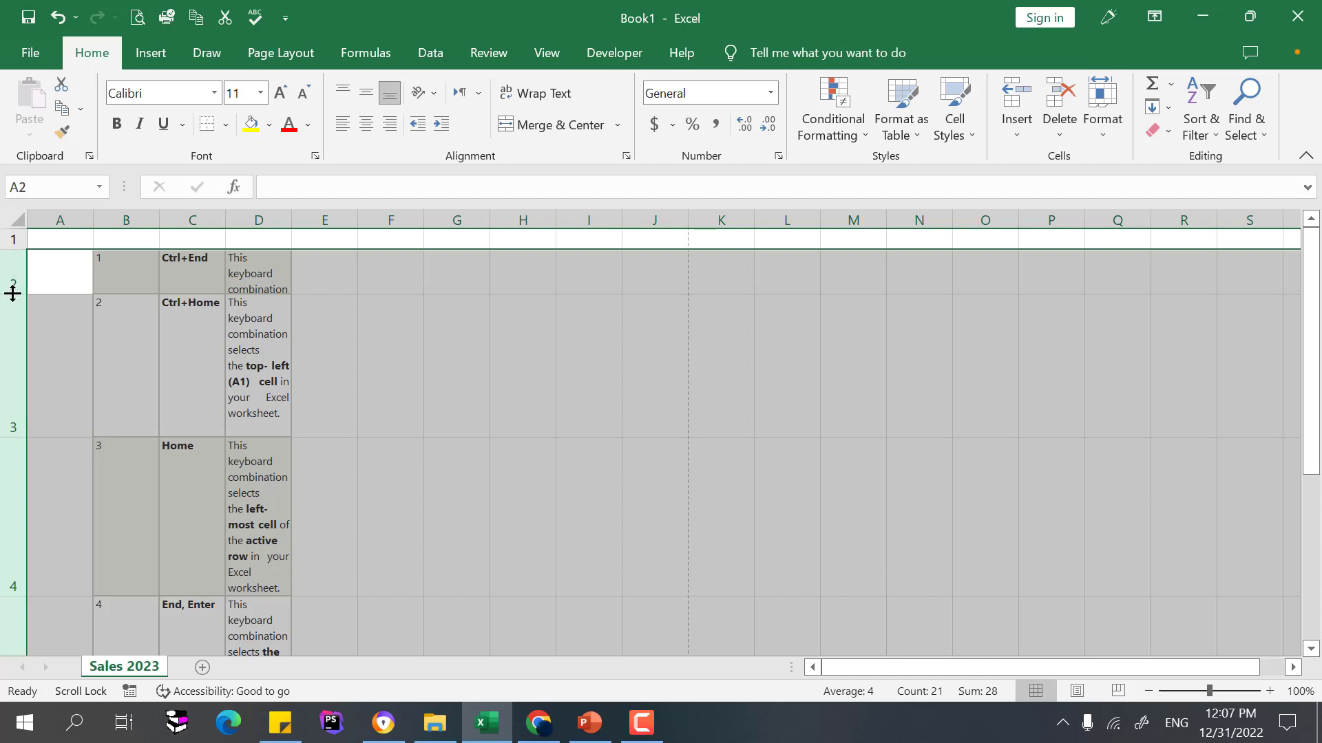
{"action": "mouse_move", "coordinate": [12, 294]}
{"action": "left_mouse_down"}
{"action": "mouse_move", "coordinate": [12, 283]}
{"action": "mouse_move", "coordinate": [13, 308]}
{"action": "mouse_move", "coordinate": [9, 294]}
{"action": "left_mouse_up"}
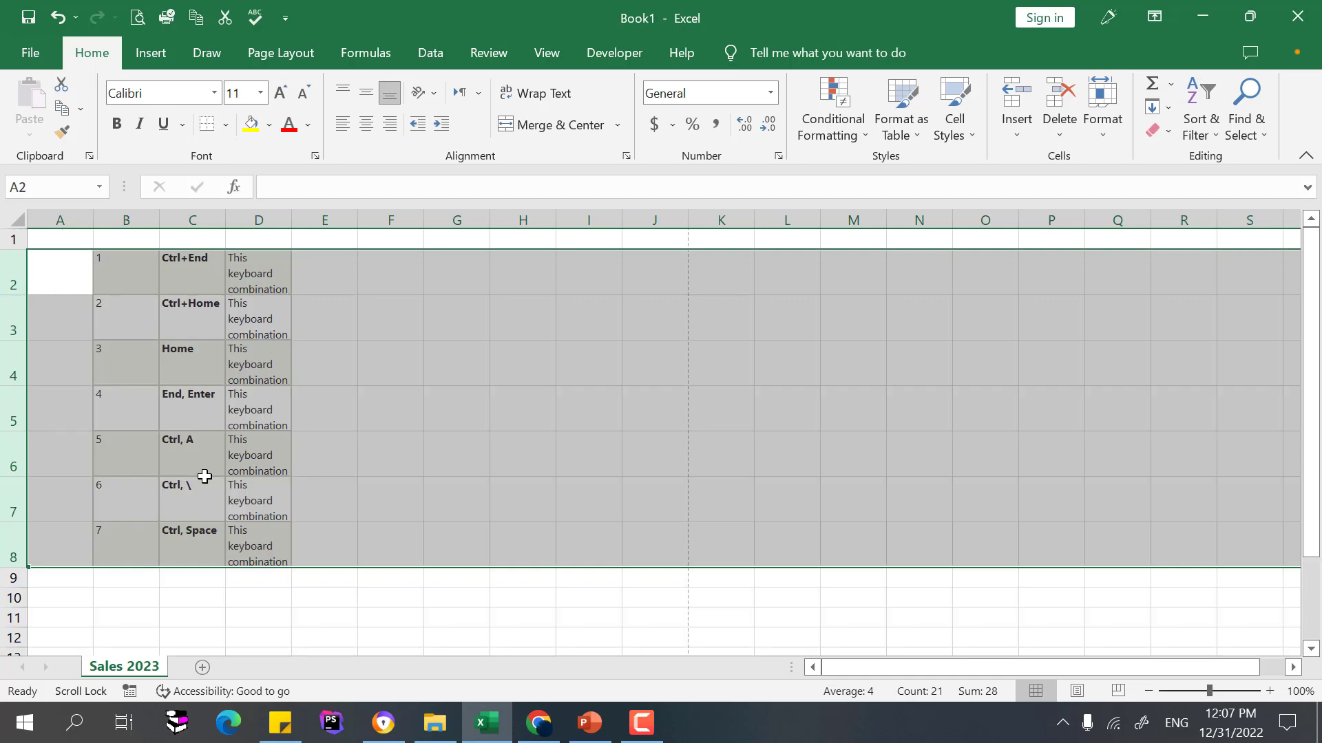
{"action": "left_click", "coordinate": [228, 364]}
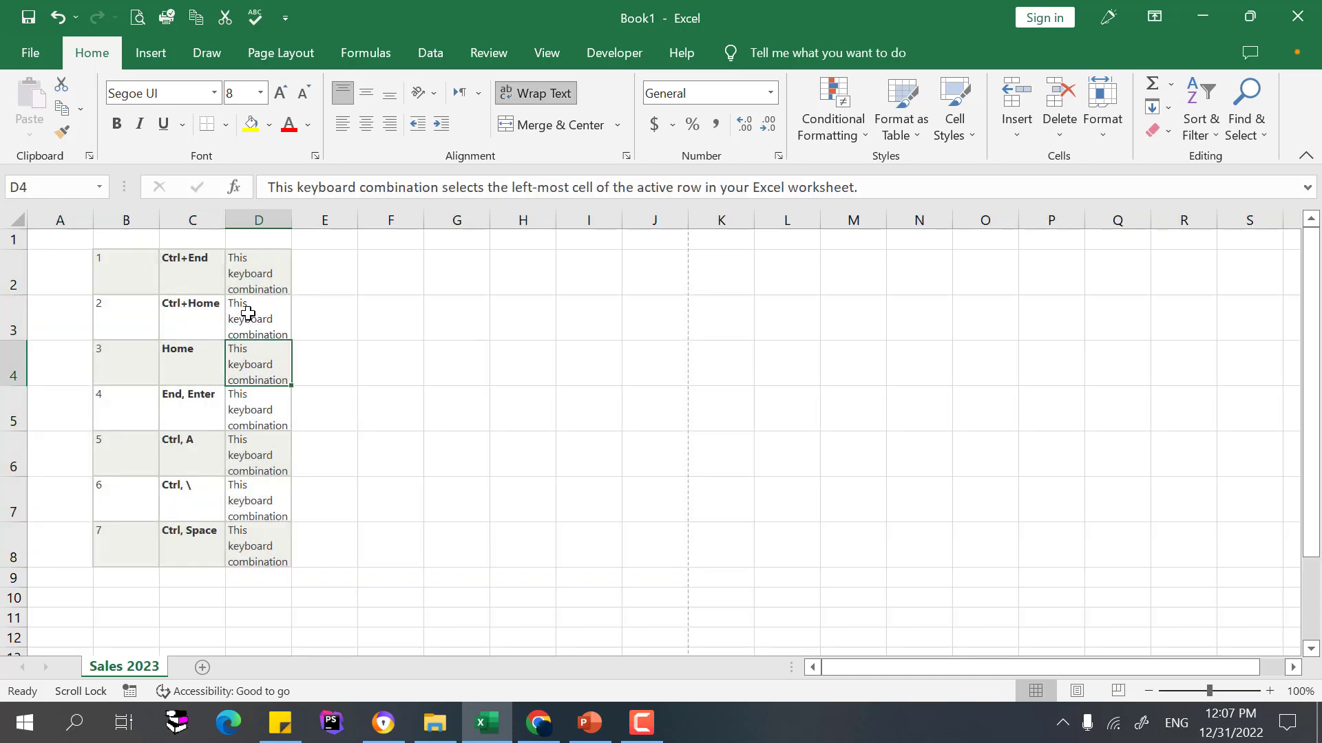
Autofit column D's width so each shortcut description wraps onto two lines
{"action": "left_click_drag", "start_coordinate": [268, 283], "coordinate": [259, 540]}
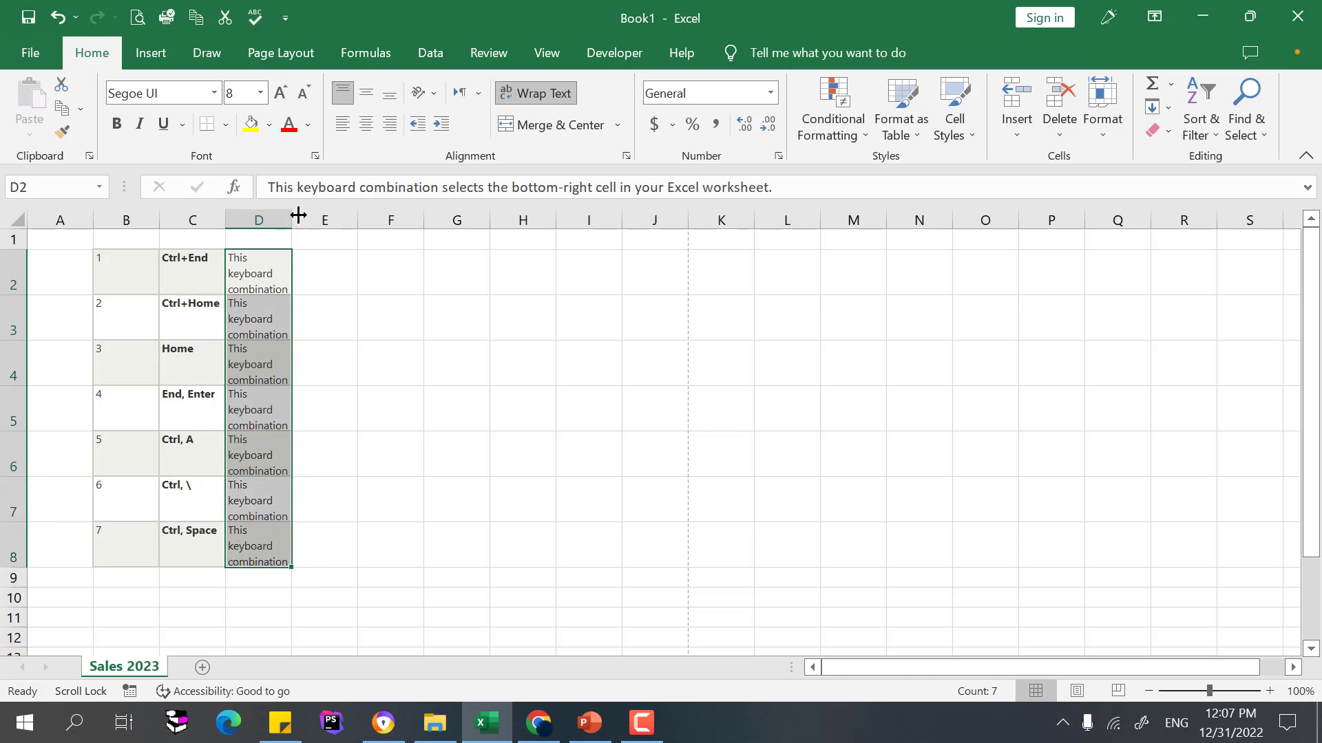
{"action": "left_click", "coordinate": [266, 219]}
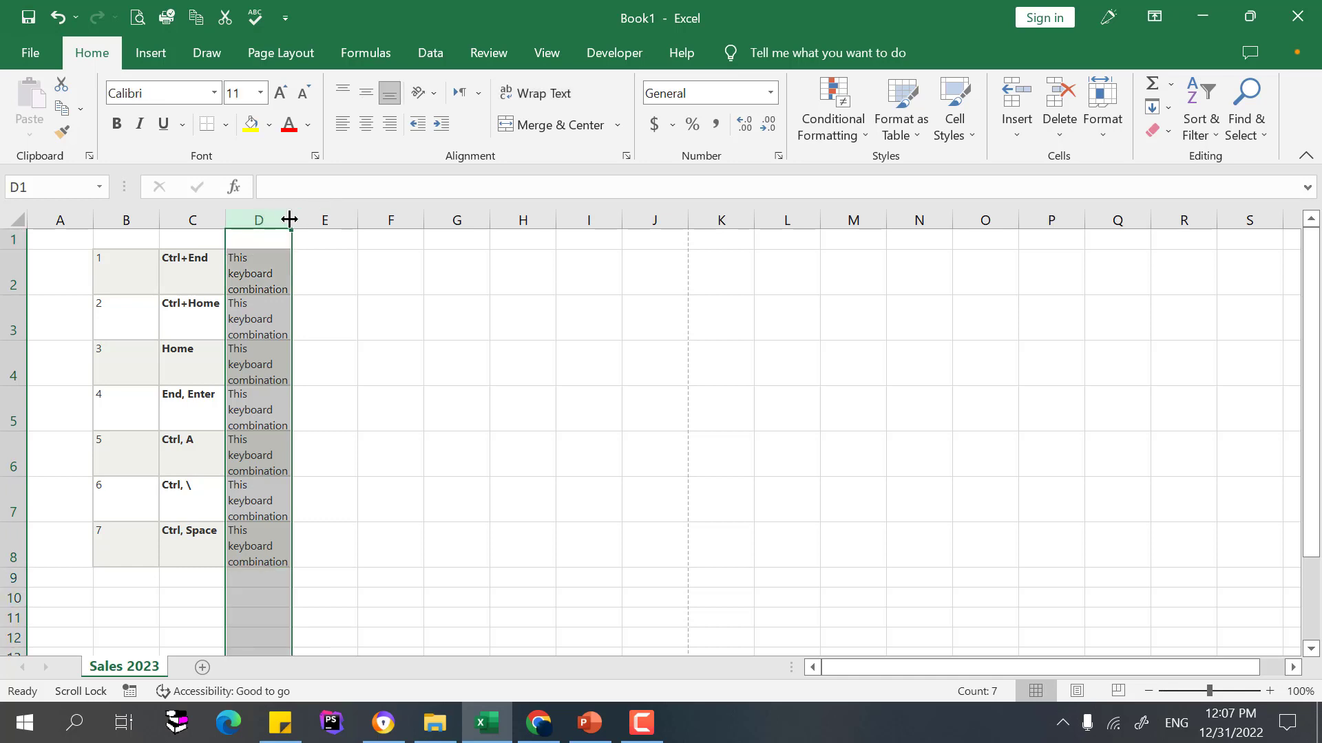
{"action": "double_click", "coordinate": [291, 217]}
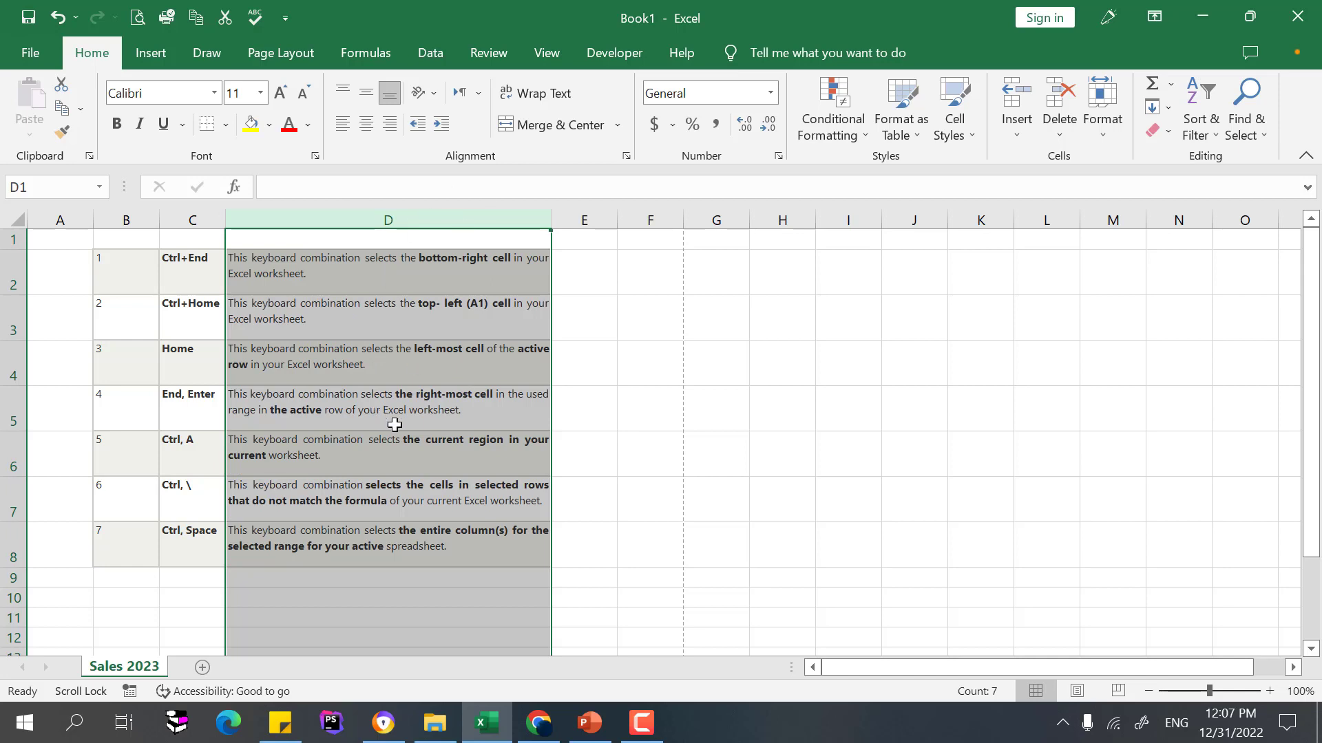
{"action": "left_click", "coordinate": [373, 551]}
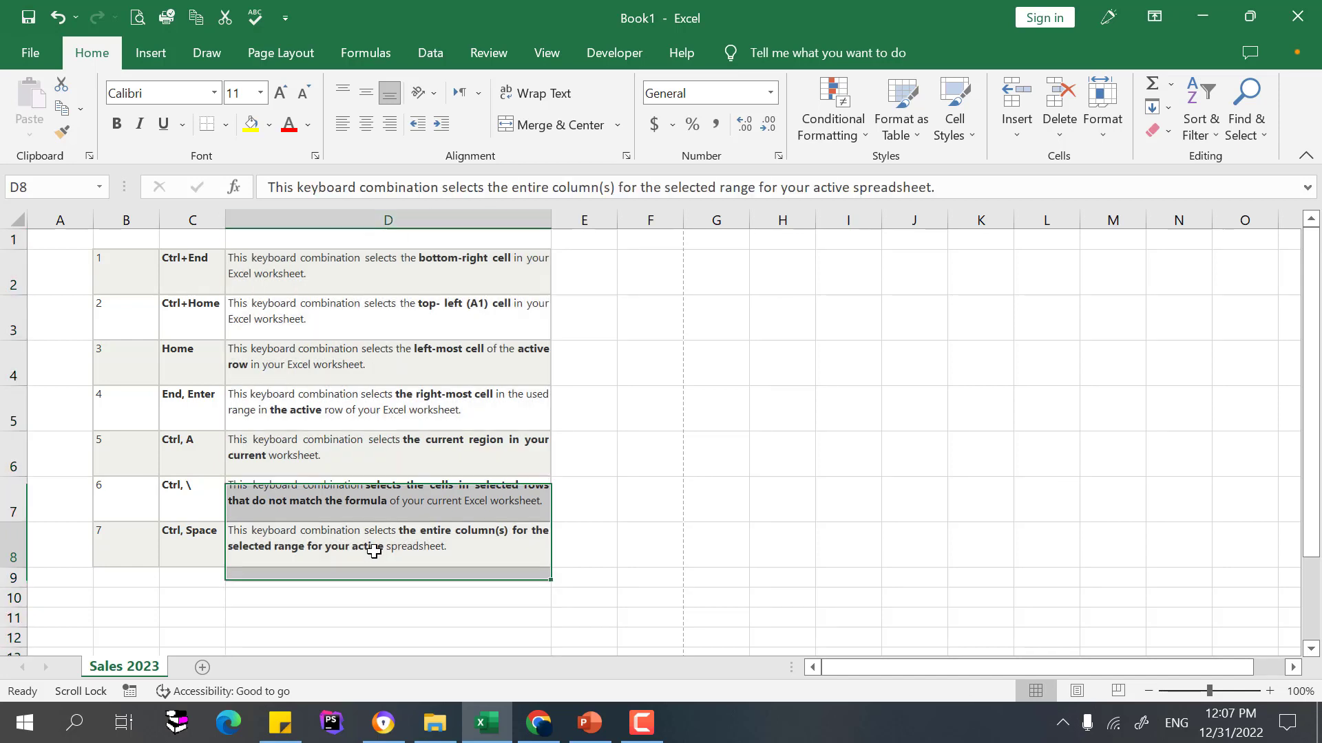
Append ' Some more text' after 'worksheet.' in the Ctrl, \ description in D7
{"action": "left_click", "coordinate": [428, 495]}
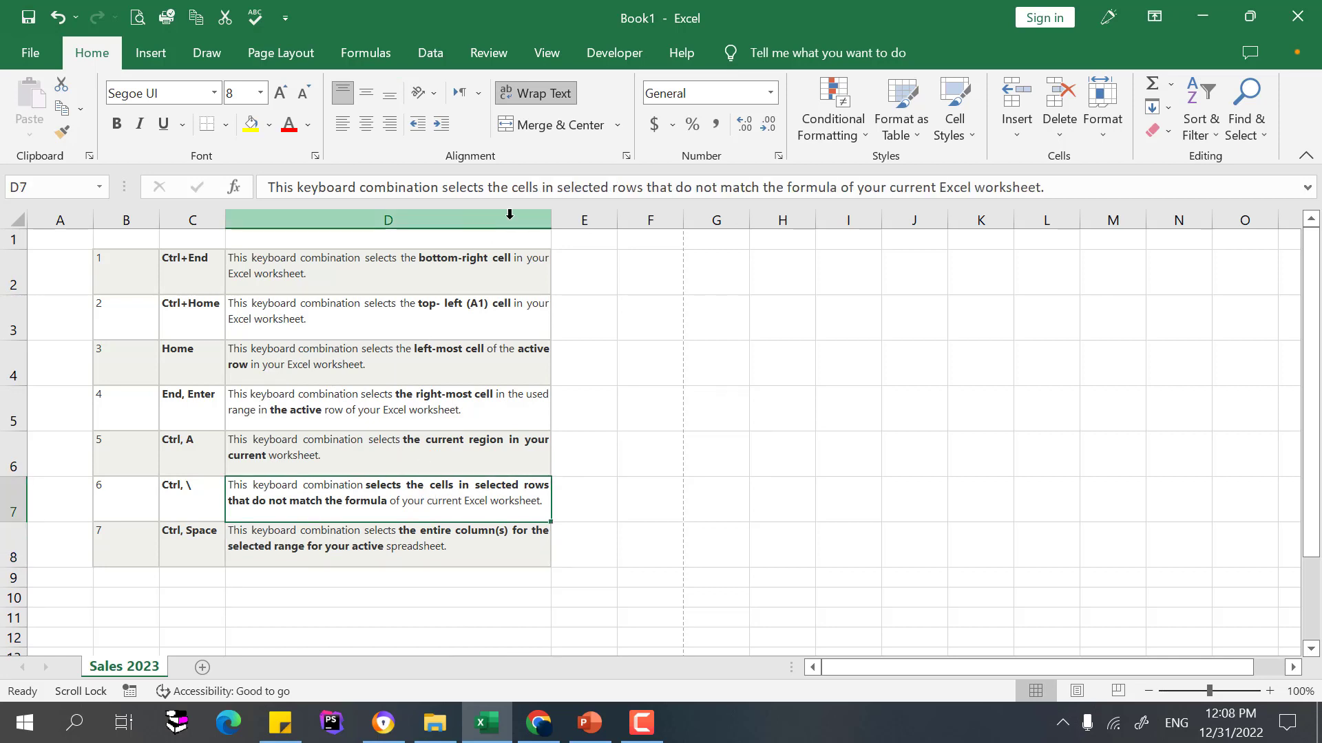
{"action": "left_click", "coordinate": [15, 273]}
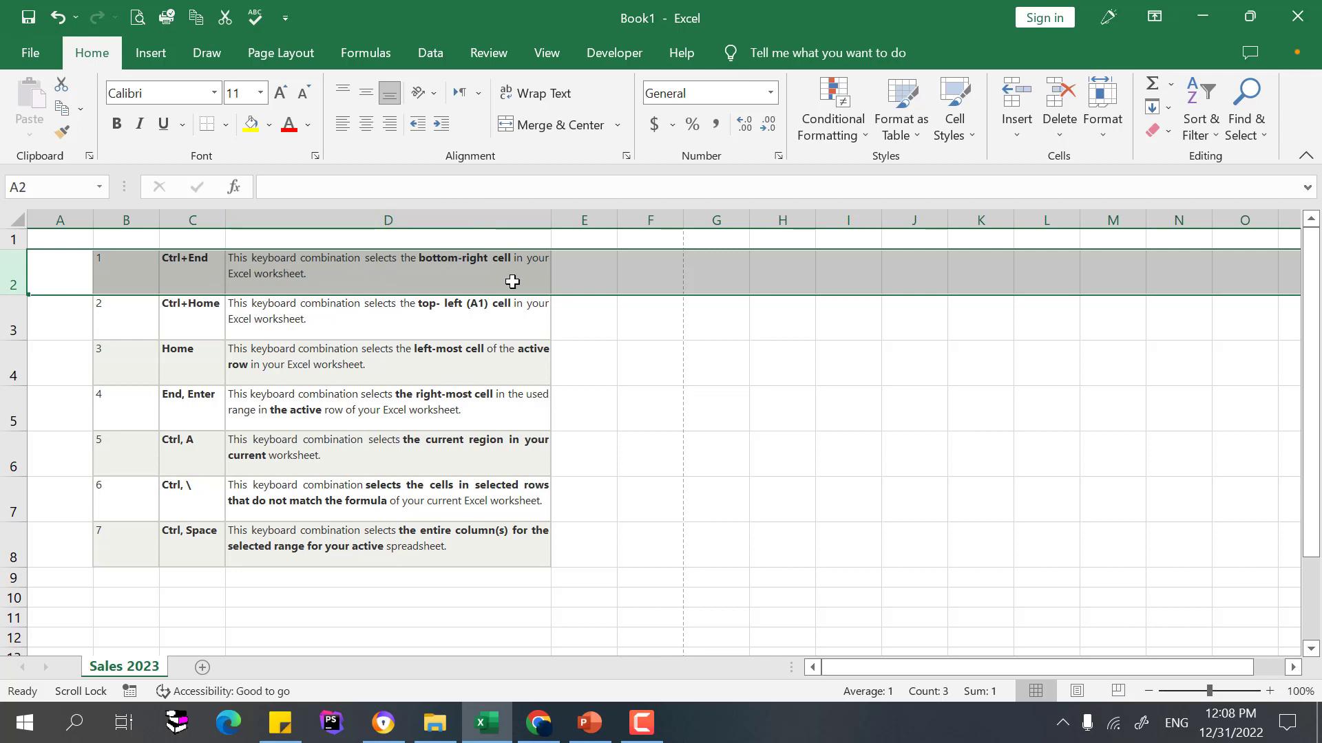
{"action": "left_click", "coordinate": [457, 508]}
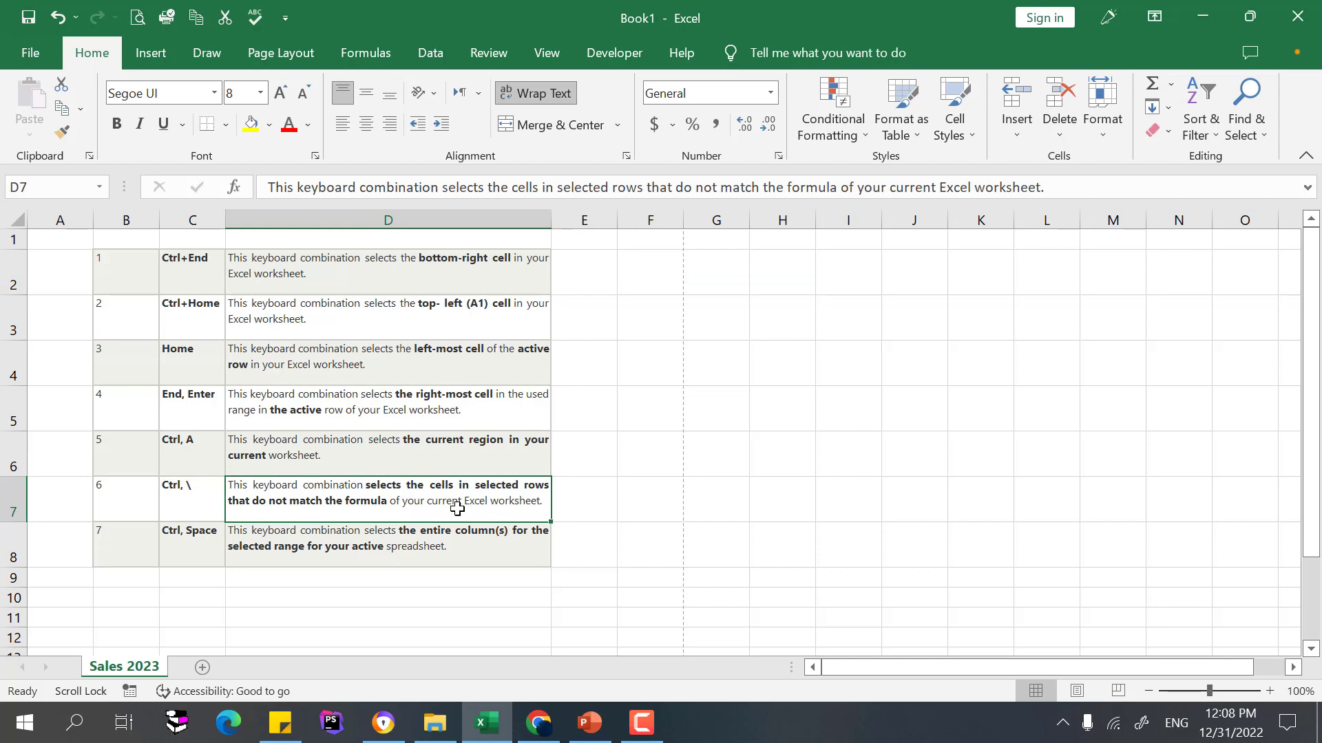
{"action": "double_click", "coordinate": [545, 499]}
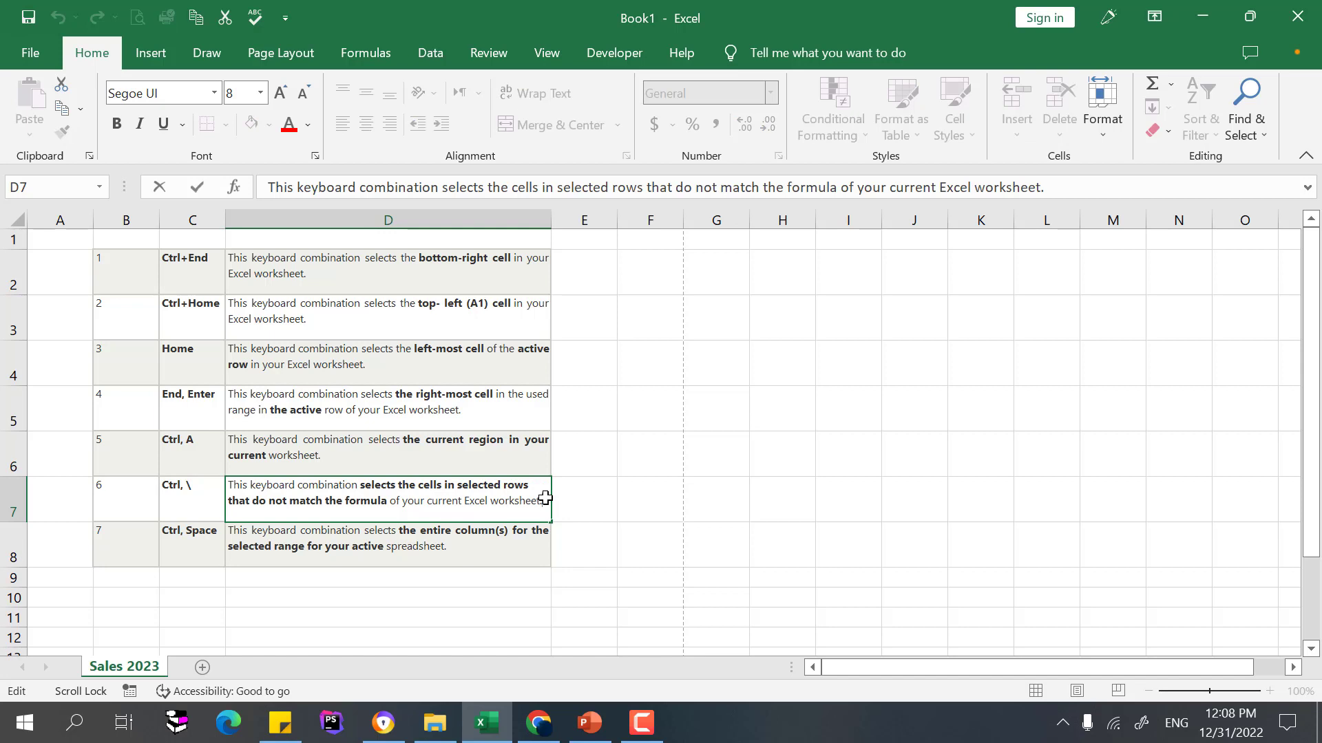
{"action": "type", "text": "worksheet. Some more t"}
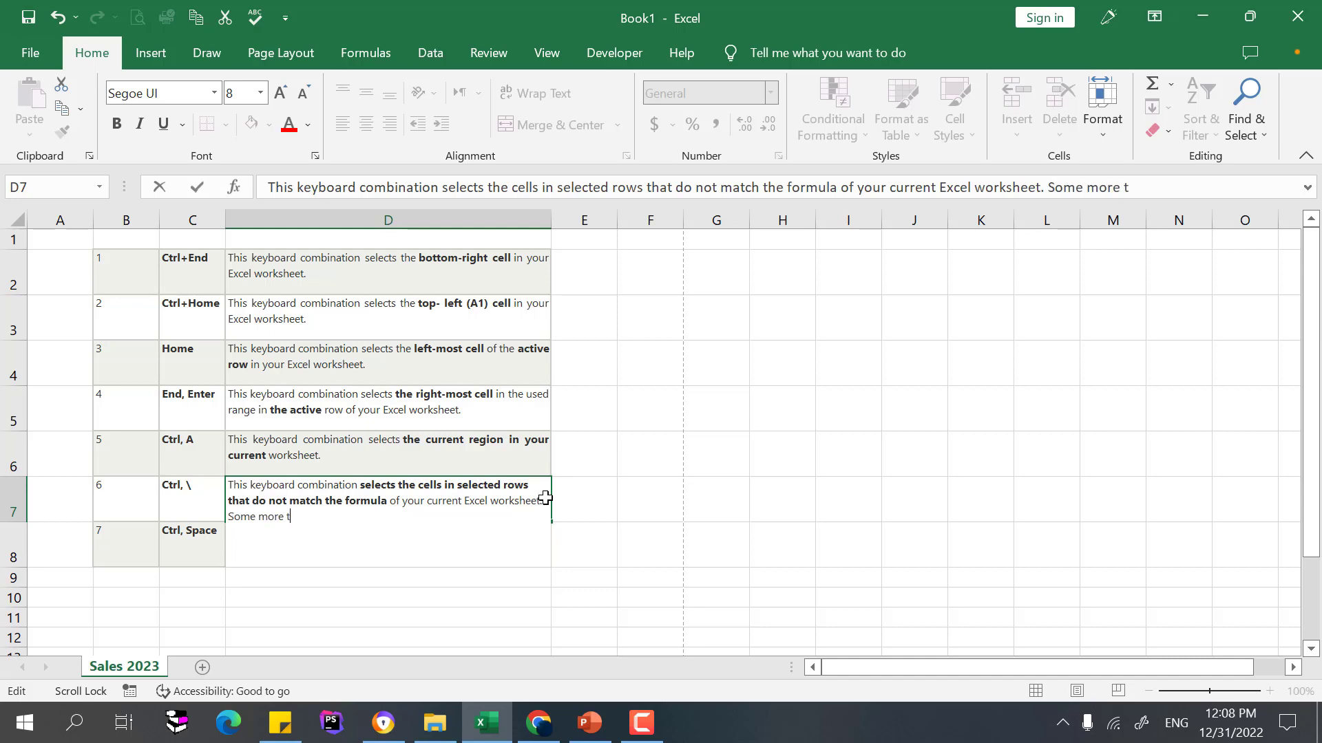
{"action": "type", "text": "ext"}
{"action": "key", "text": "Return"}
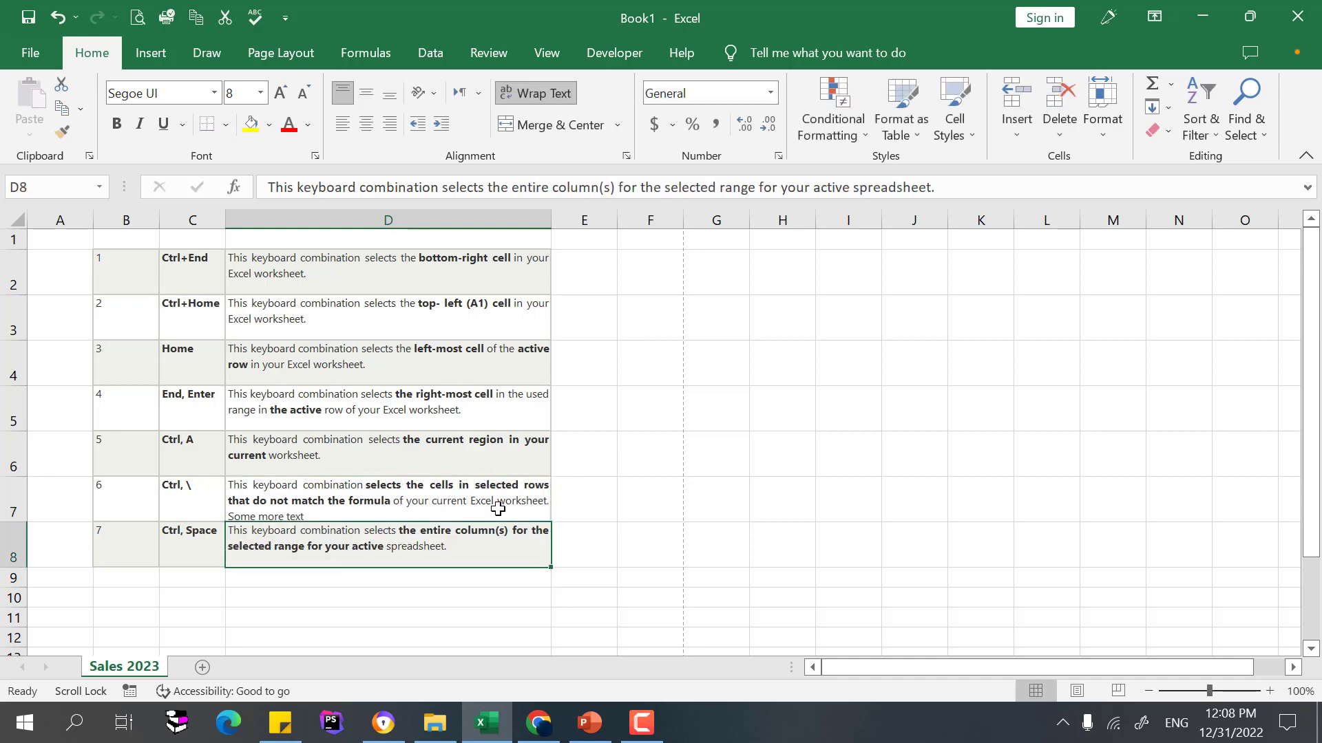
Widen column D slightly and delete 'Some more text' from the end of D7
{"action": "left_click_drag", "start_coordinate": [551, 220], "coordinate": [590, 220]}
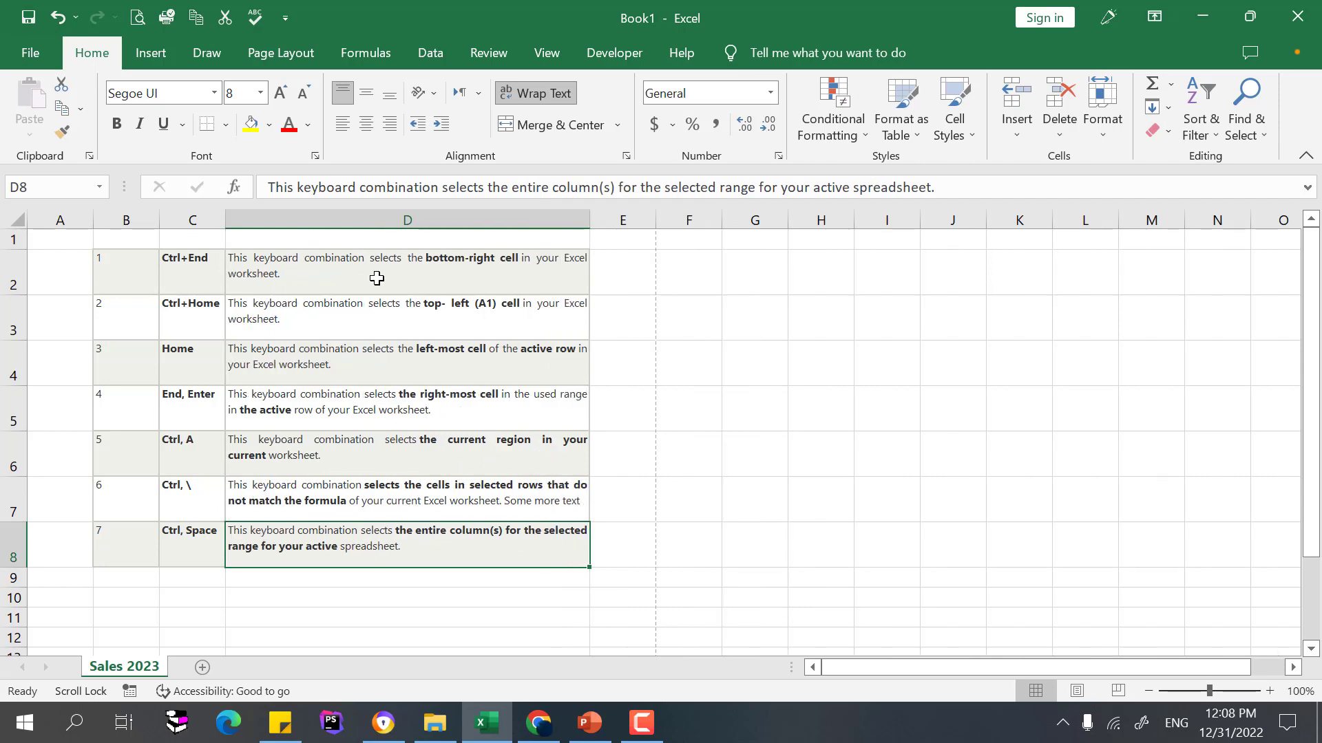
{"action": "left_click_drag", "start_coordinate": [378, 279], "coordinate": [413, 515]}
{"action": "left_click", "coordinate": [547, 500]}
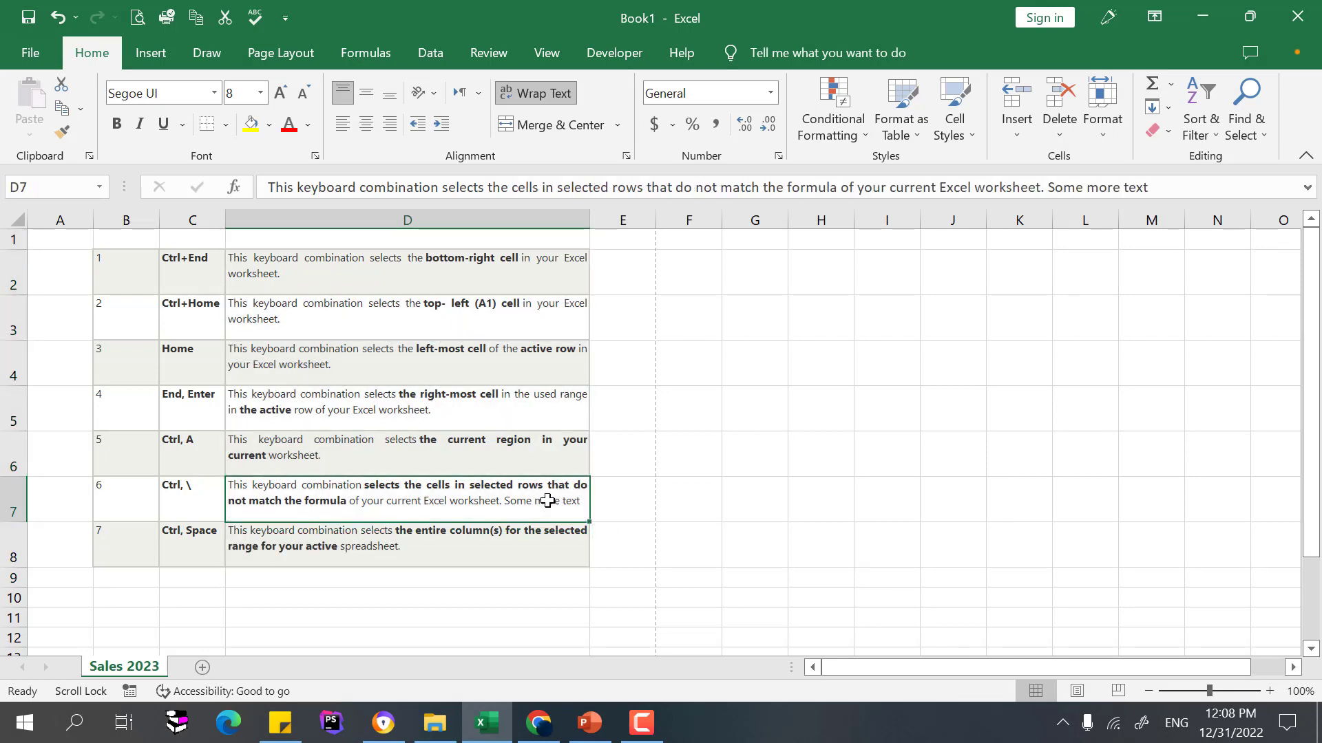
{"action": "double_click", "coordinate": [549, 497]}
{"action": "left_click_drag", "start_coordinate": [561, 500], "coordinate": [487, 500]}
{"action": "key", "text": "Delete"}
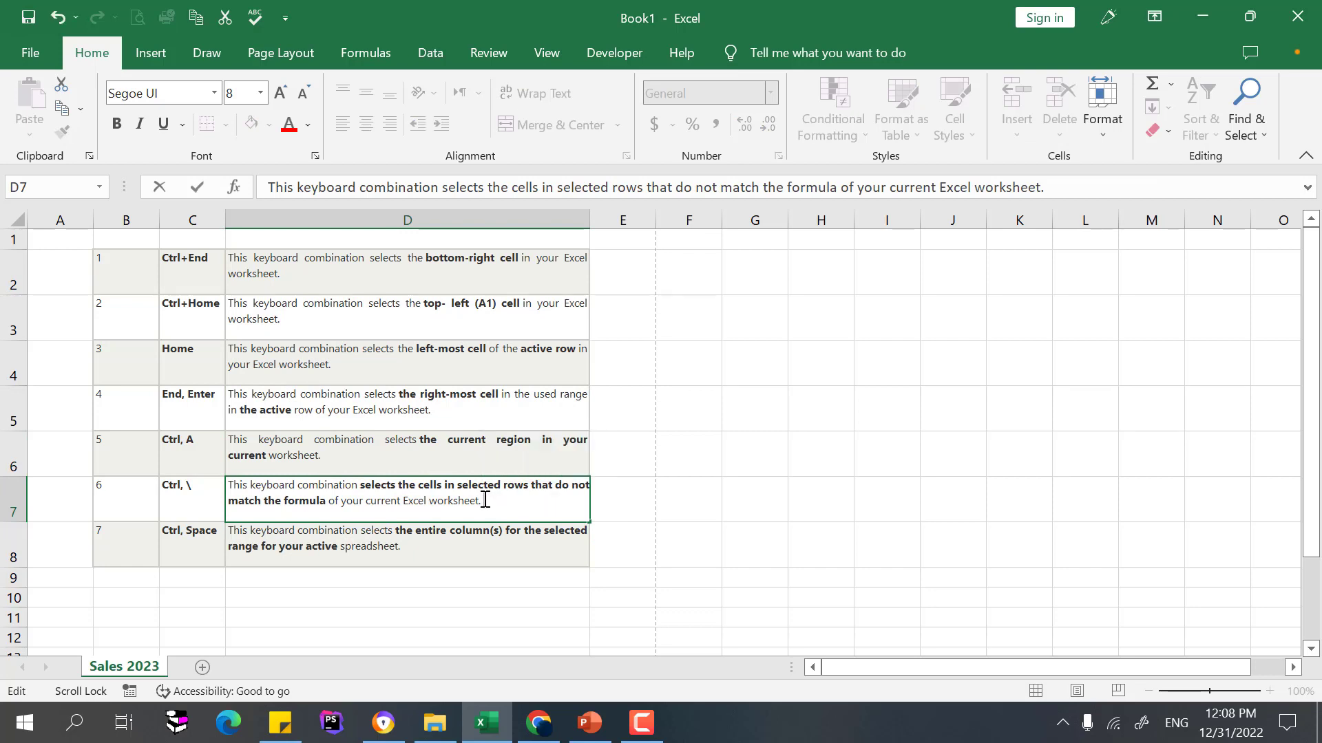
{"action": "left_click", "coordinate": [654, 525]}
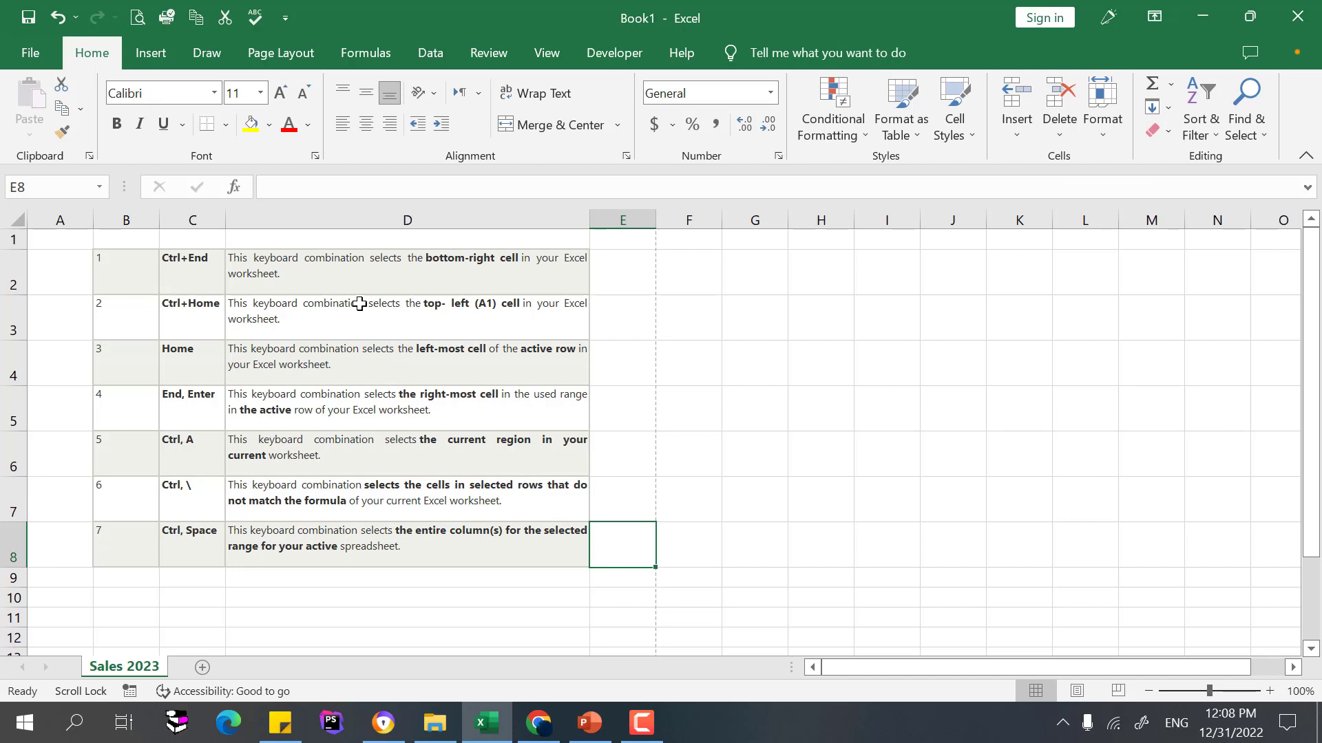
Heighten row 1 and enter the title 'Useful shortcuts' in cell D1
{"action": "left_click_drag", "start_coordinate": [15, 249], "coordinate": [16, 281]}
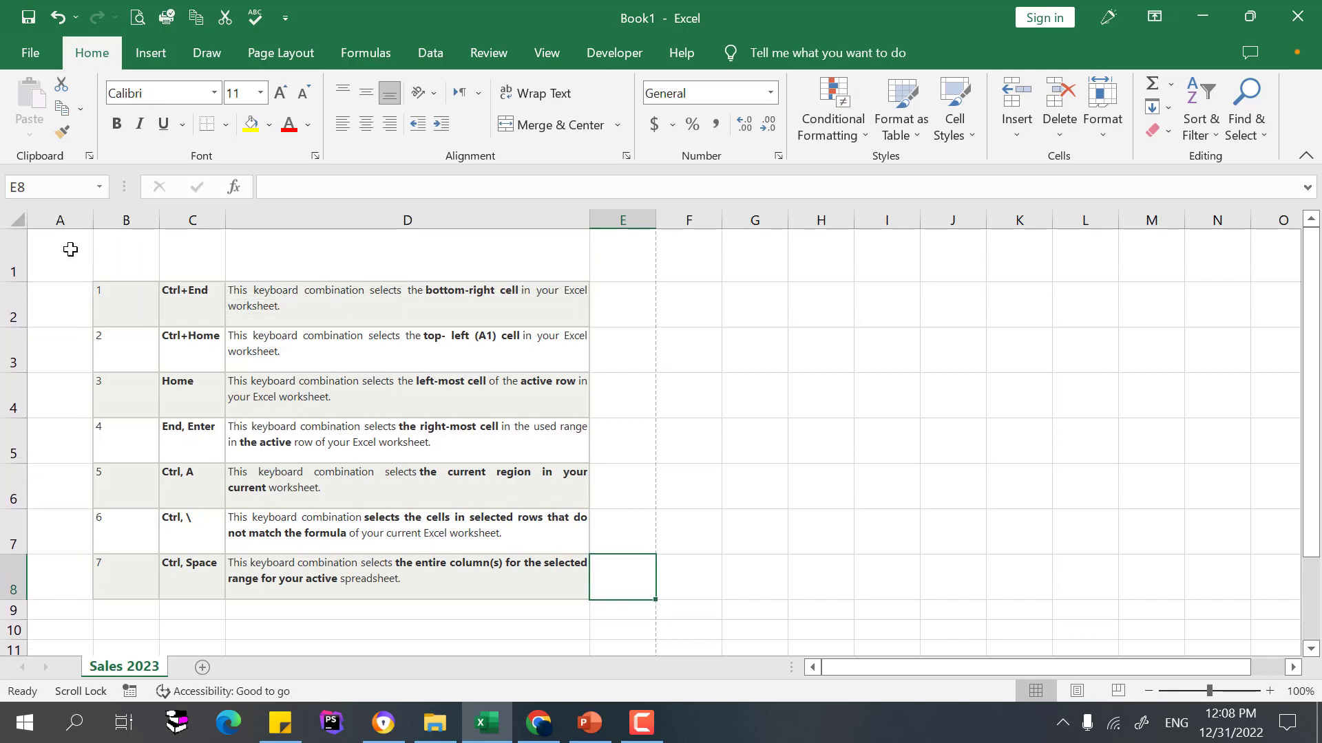
{"action": "left_click", "coordinate": [321, 260]}
{"action": "type", "text": "U"}
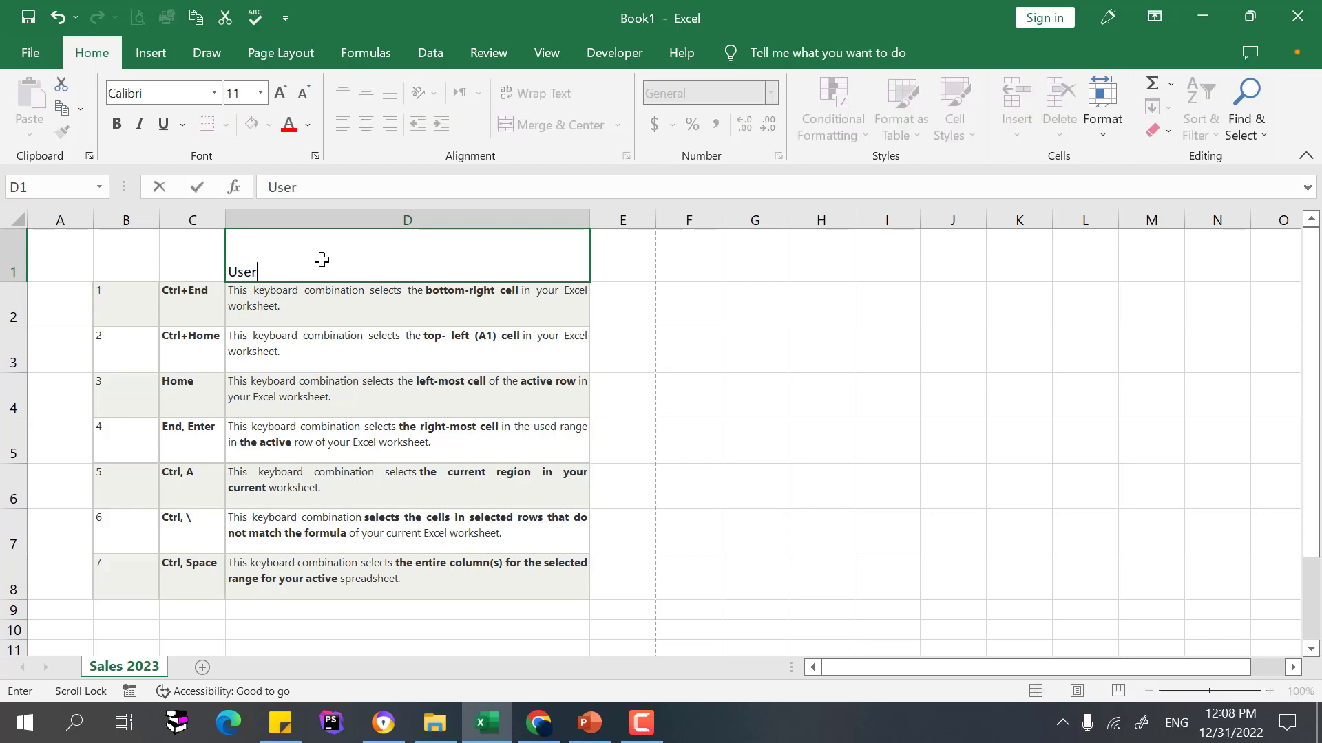
{"action": "type", "text": "sefull shortcu"}
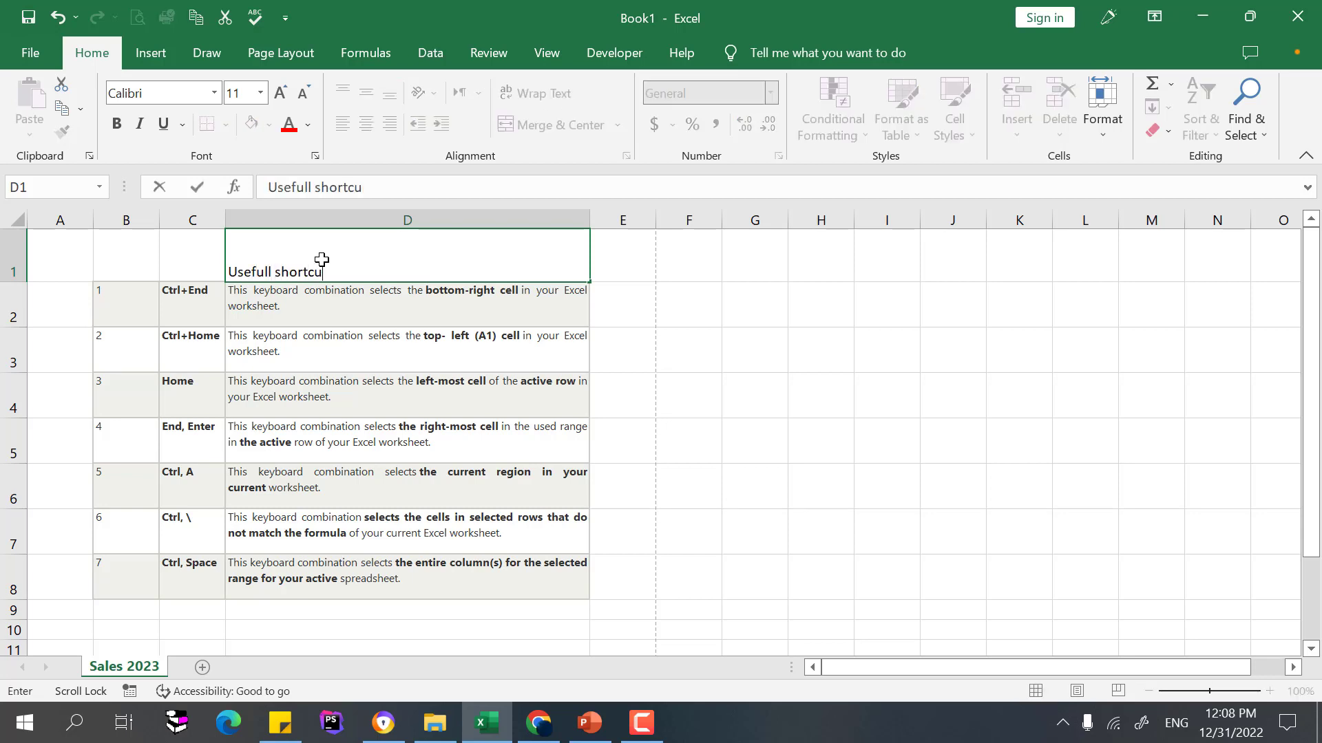
{"action": "type", "text": "ts"}
{"action": "key", "text": "Return"}
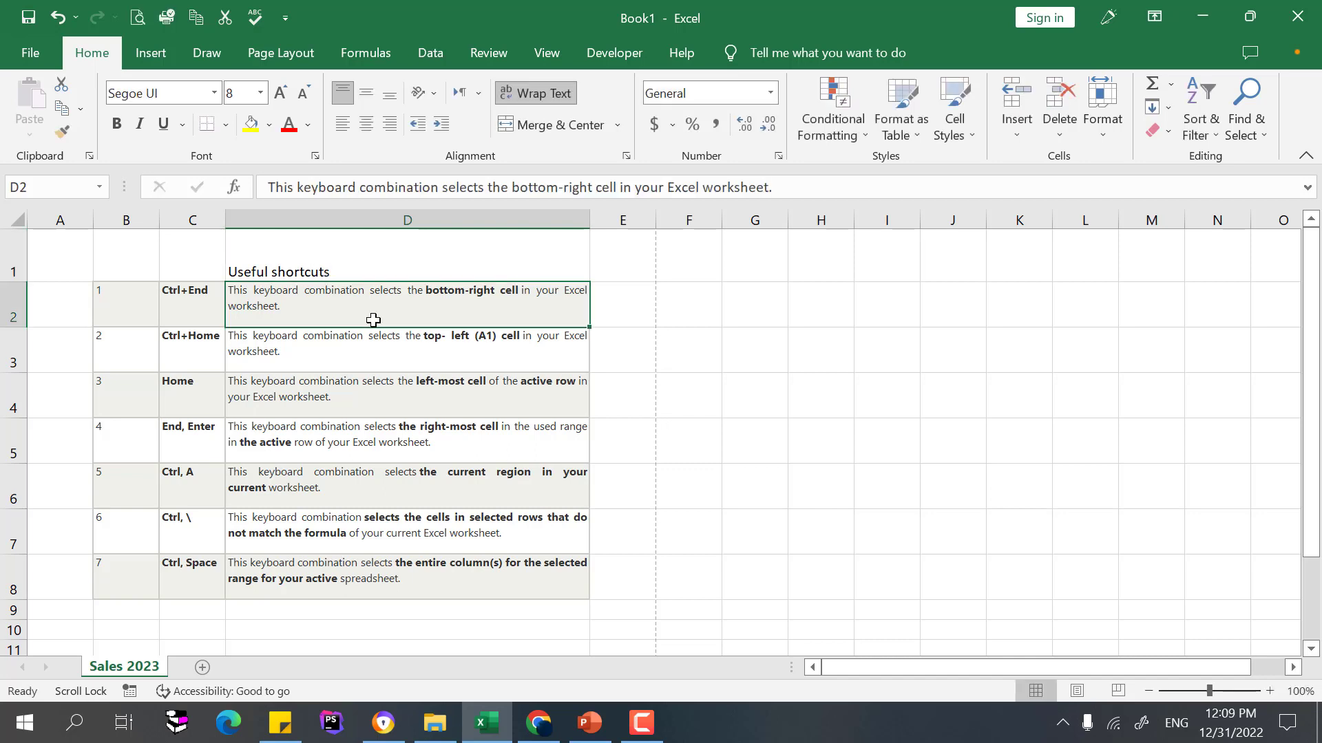
Set the D1 title to 36 pt, enlarge row 1, and slightly narrow column C
{"action": "left_click", "coordinate": [336, 259]}
{"action": "left_click", "coordinate": [281, 93]}
{"action": "left_click", "coordinate": [281, 93]}
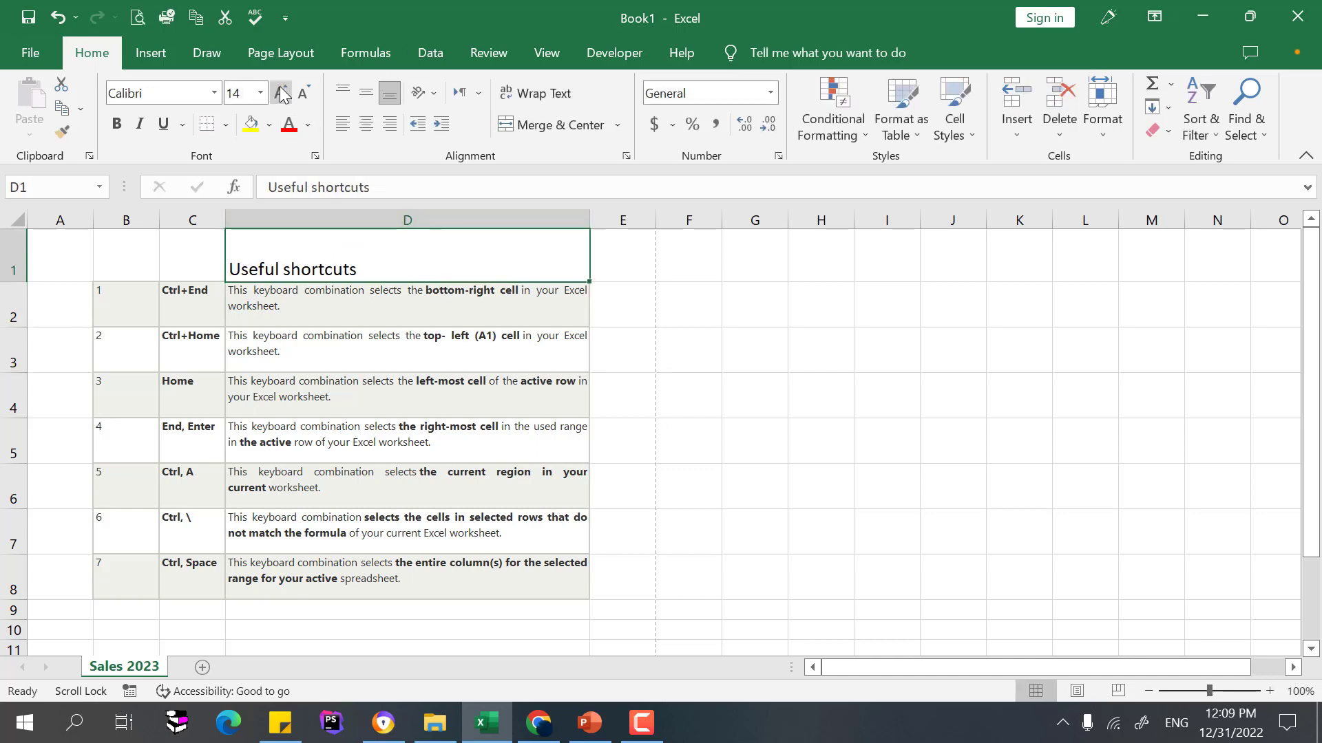
{"action": "left_click", "coordinate": [281, 93]}
{"action": "left_click", "coordinate": [281, 93]}
{"action": "left_click", "coordinate": [260, 93]}
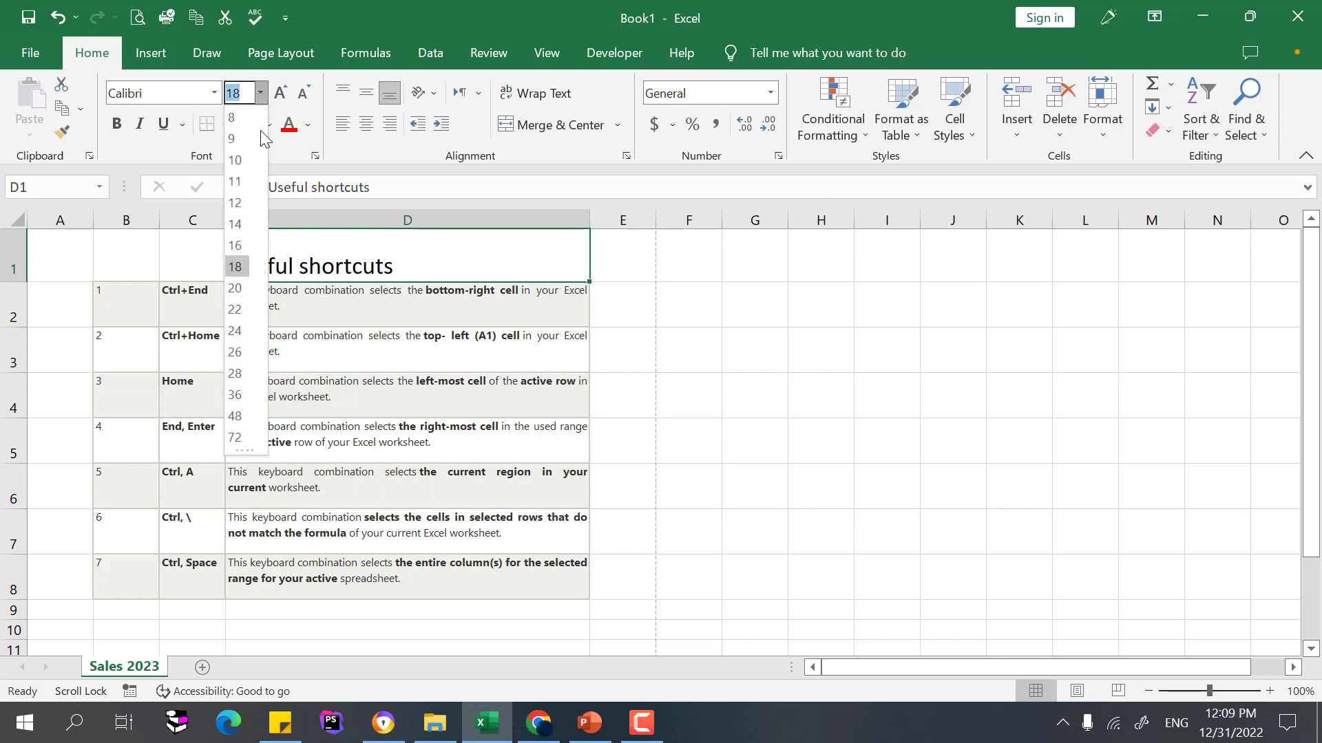
{"action": "left_click", "coordinate": [235, 394]}
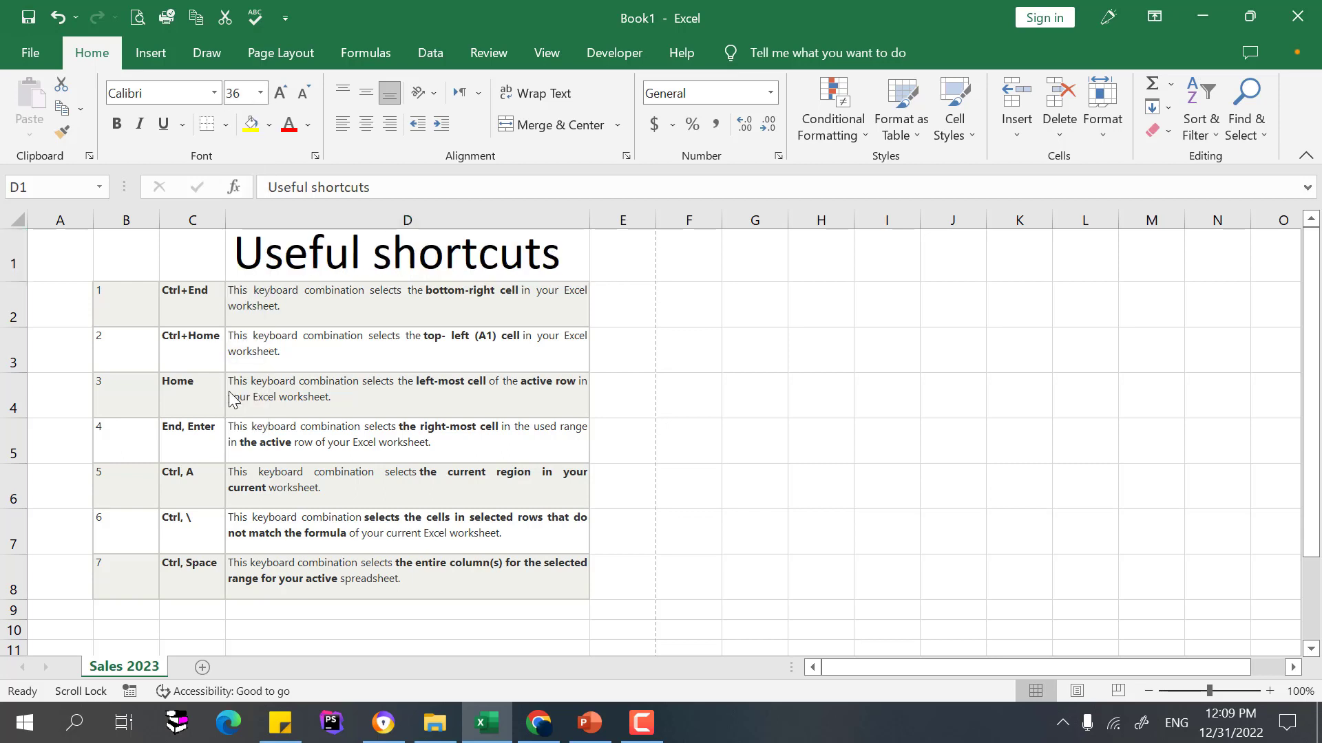
{"action": "left_click_drag", "start_coordinate": [12, 281], "coordinate": [6, 291]}
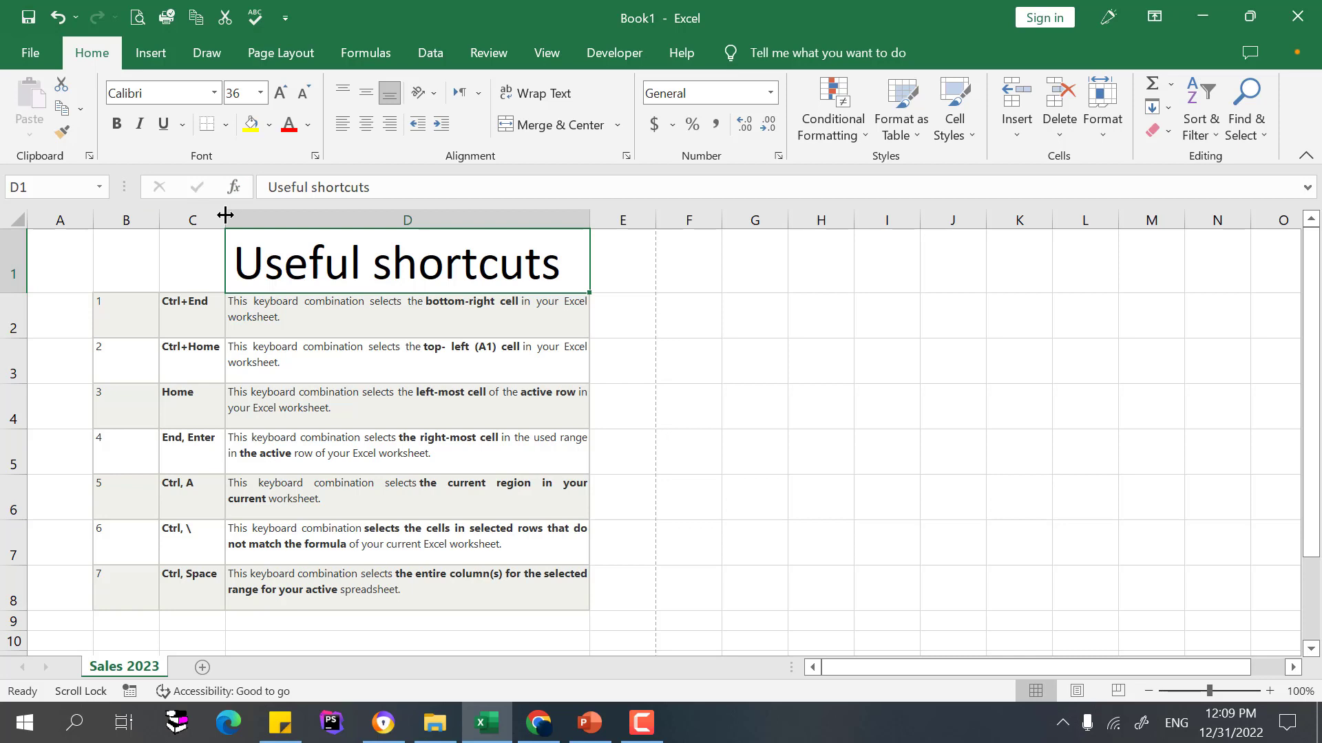
{"action": "left_click_drag", "start_coordinate": [225, 215], "coordinate": [223, 215]}
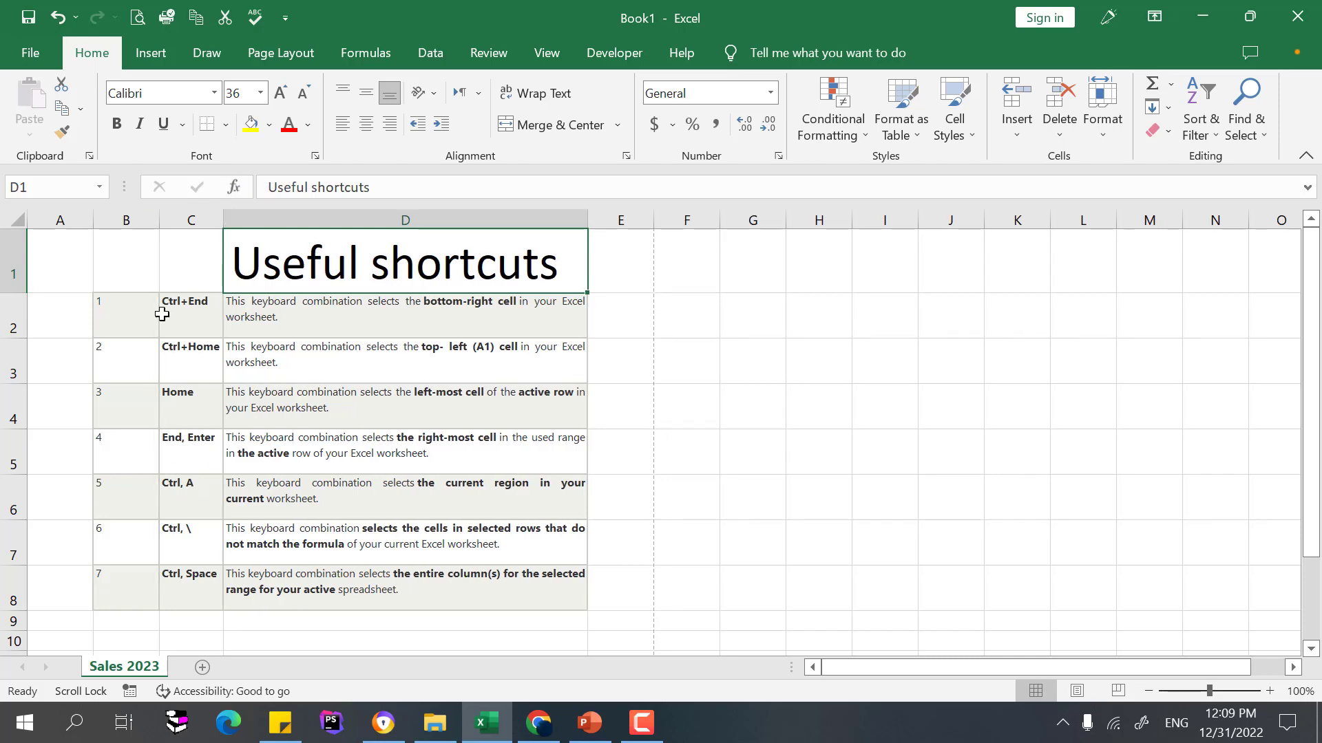
Merge B1:D1 and center the 'Useful shortcuts' title across the table
{"action": "left_click_drag", "start_coordinate": [180, 303], "coordinate": [187, 276]}
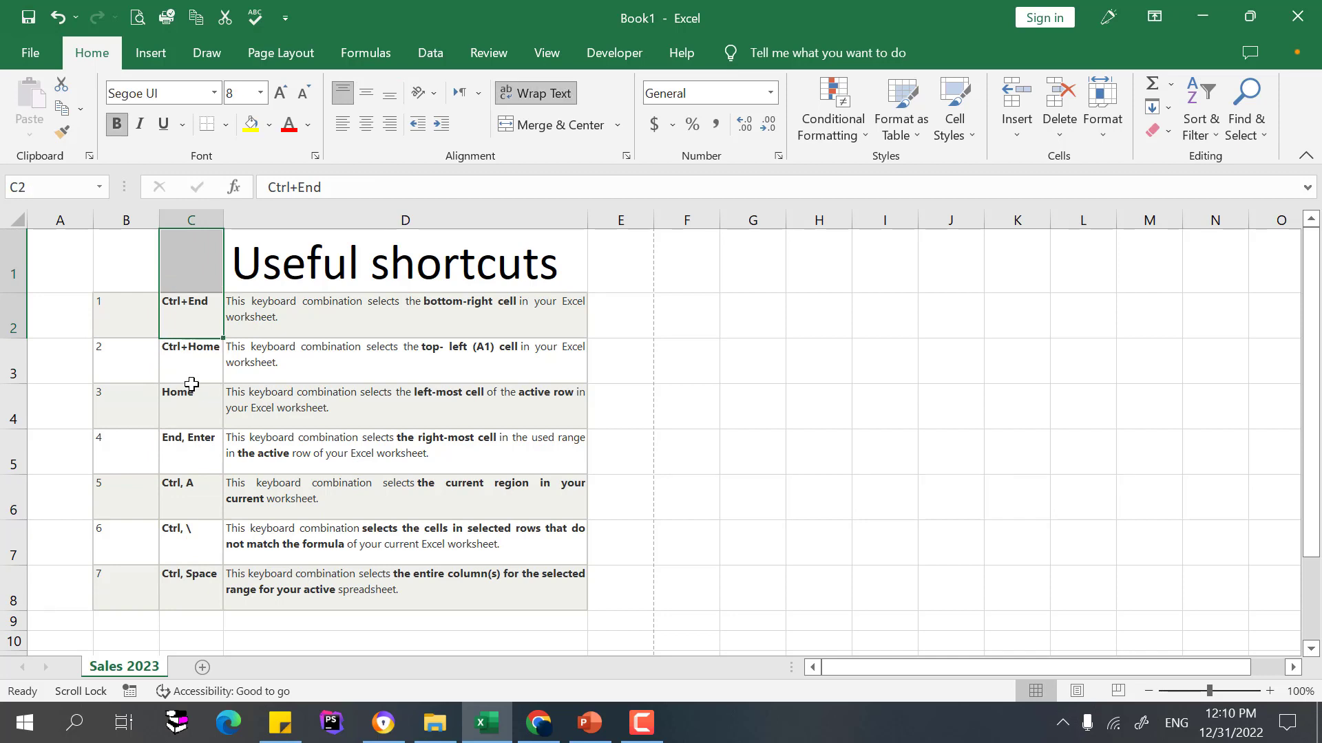
{"action": "left_click", "coordinate": [413, 254]}
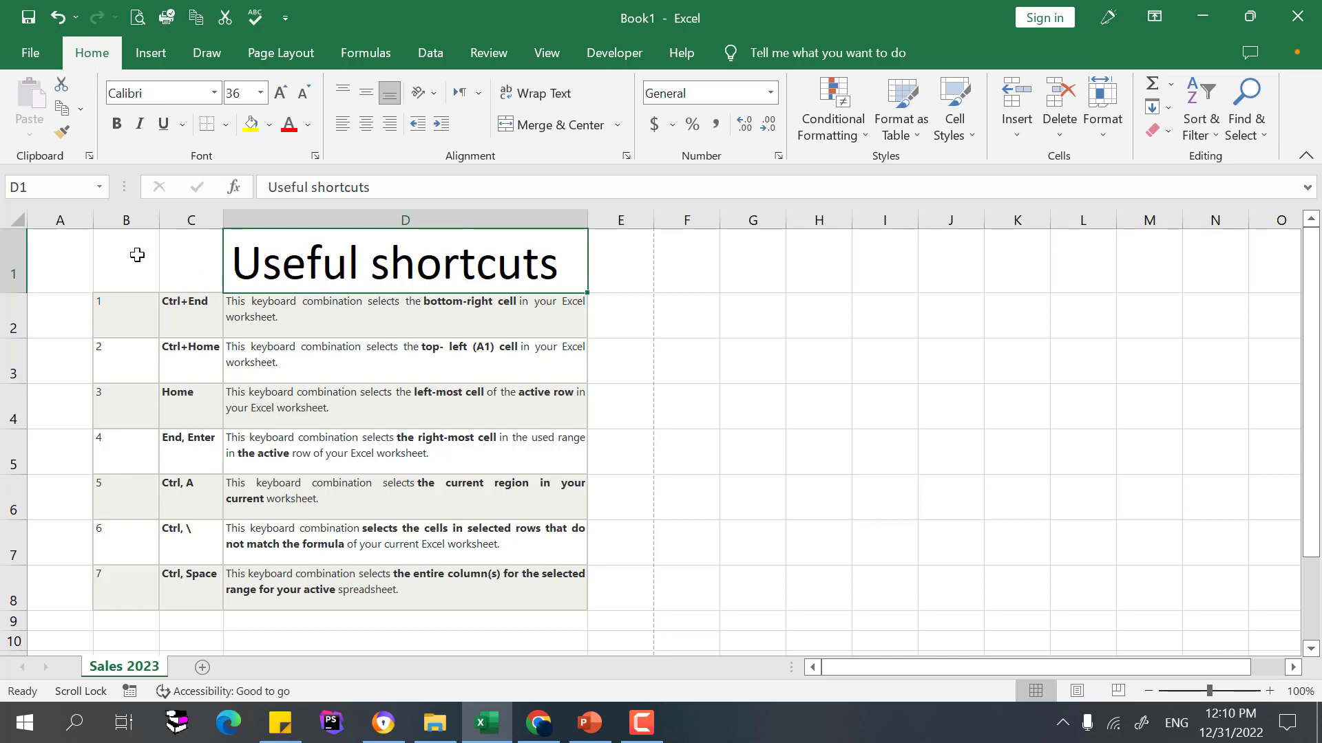
{"action": "left_click_drag", "start_coordinate": [133, 254], "coordinate": [401, 254]}
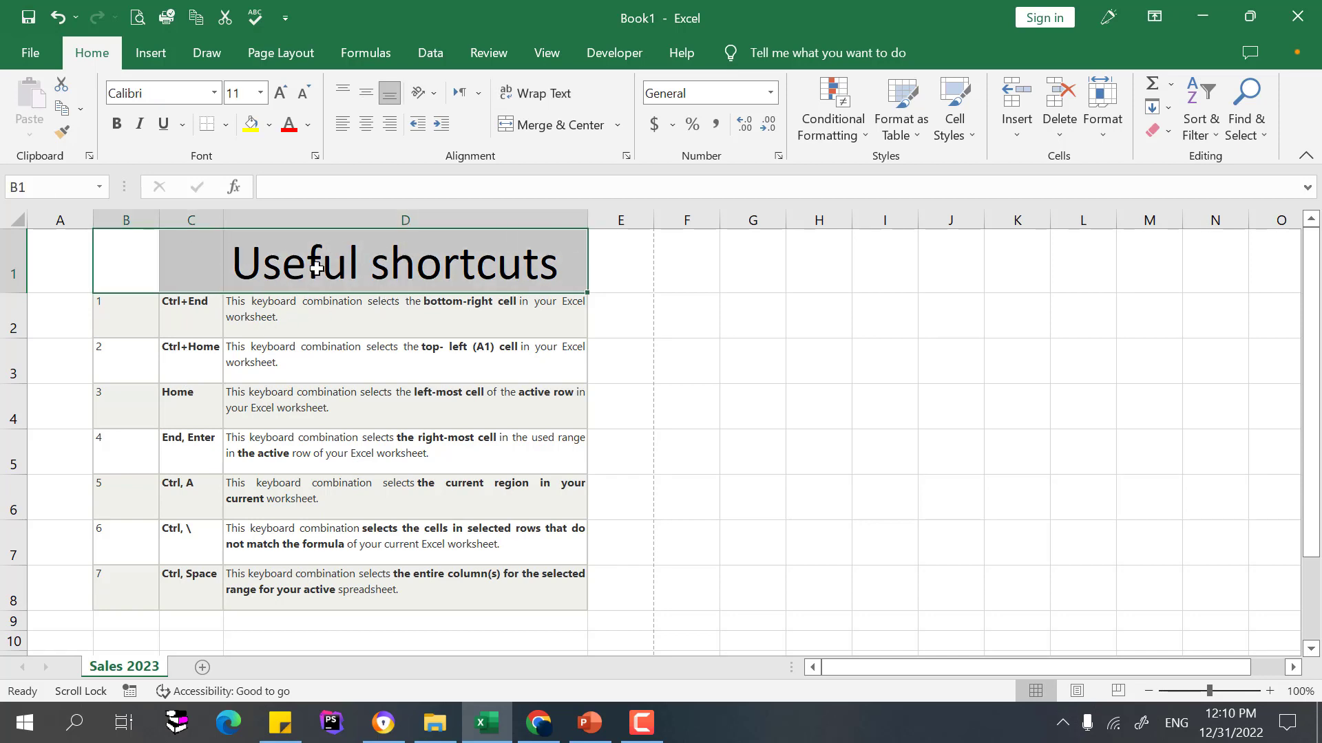
{"action": "left_click", "coordinate": [189, 269]}
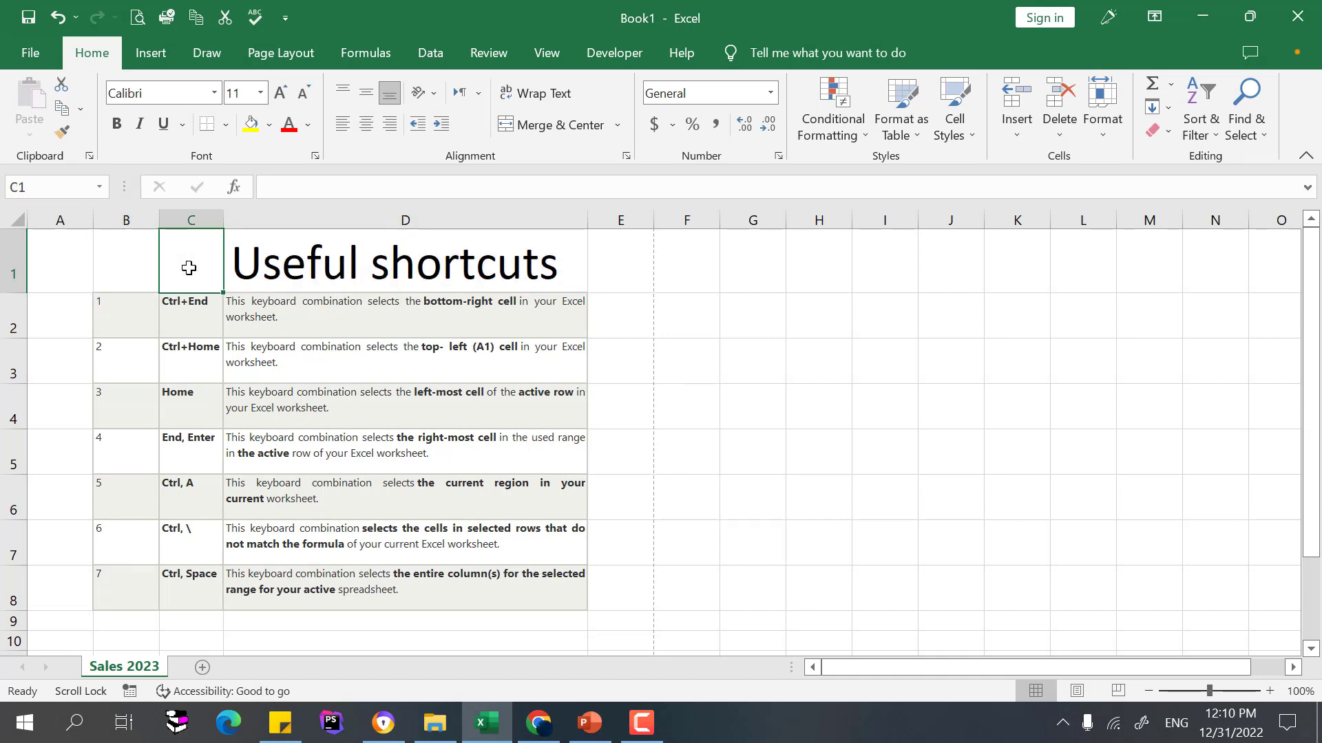
{"action": "left_click", "coordinate": [146, 254]}
{"action": "left_click", "coordinate": [186, 251]}
{"action": "left_click_drag", "start_coordinate": [147, 257], "coordinate": [356, 272]}
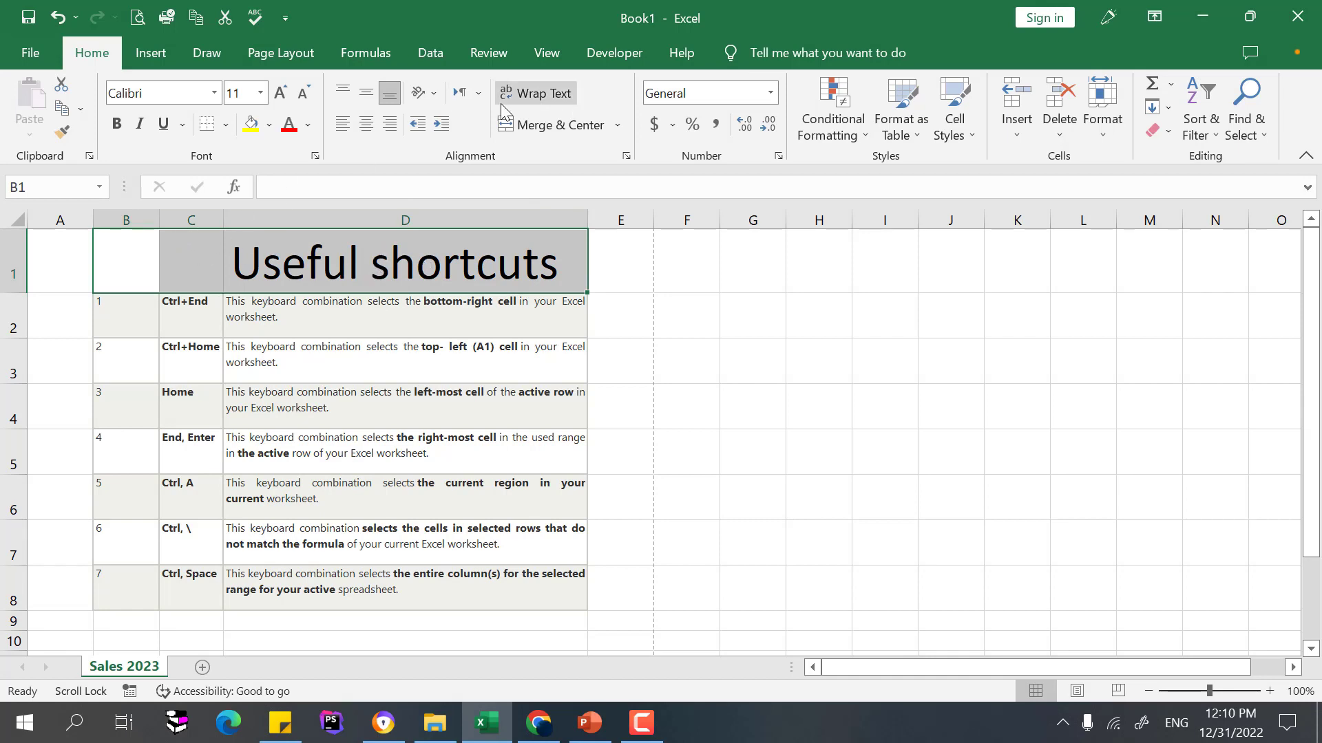
{"action": "left_click", "coordinate": [558, 130]}
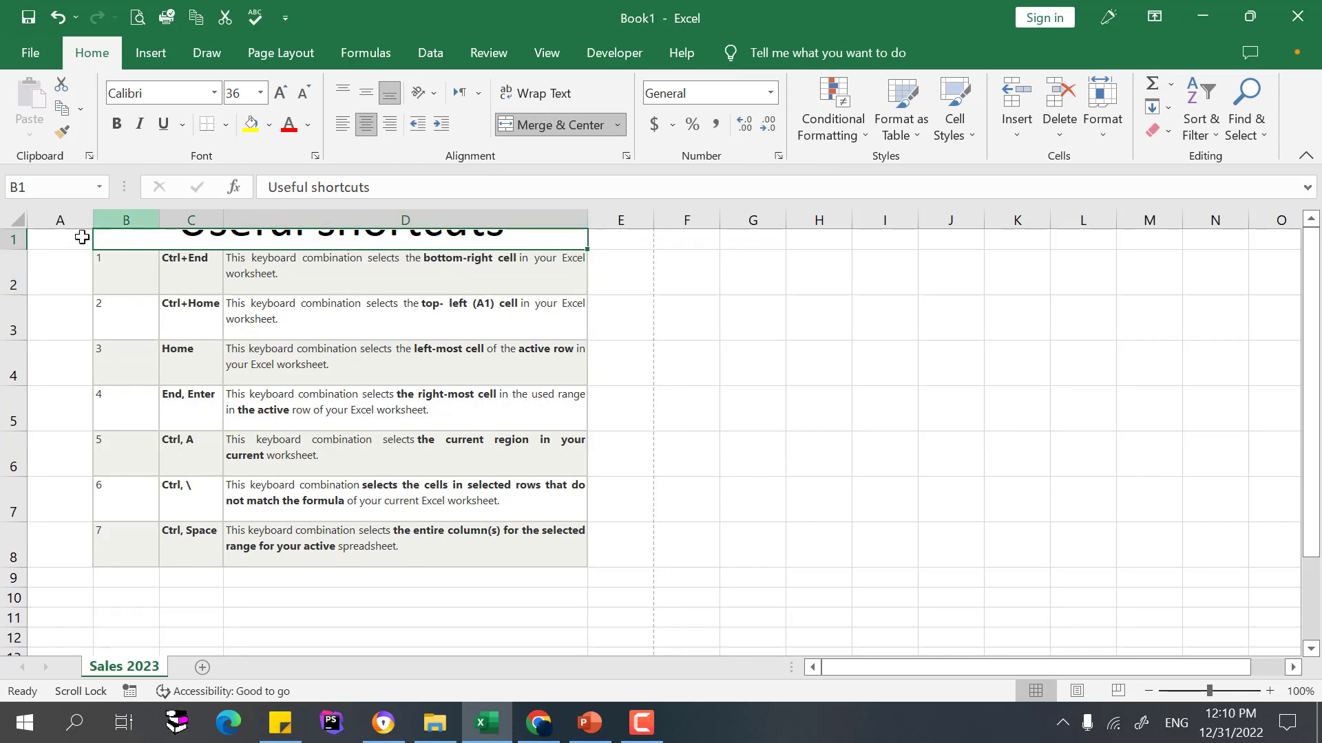
Heighten row 1 so the full title shows, then select A2:A4
{"action": "left_click_drag", "start_coordinate": [21, 249], "coordinate": [20, 301]}
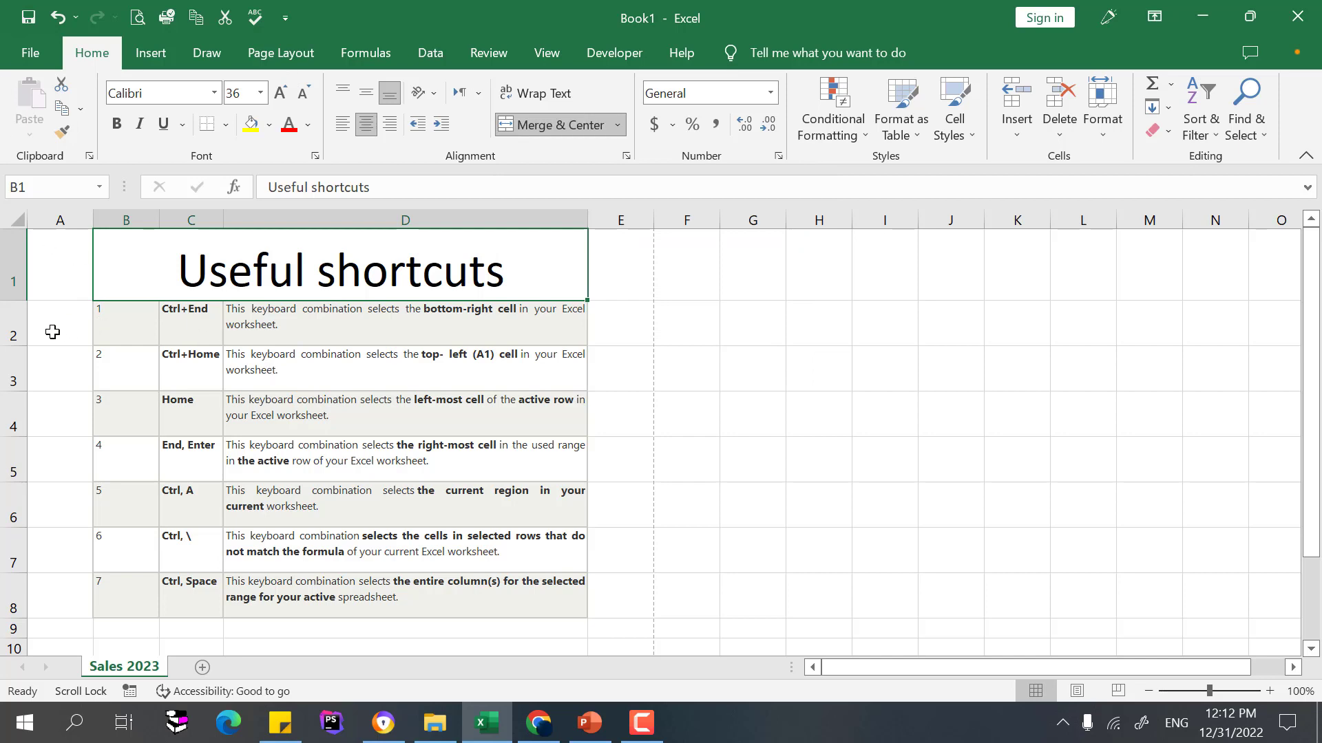
{"action": "left_click_drag", "start_coordinate": [52, 332], "coordinate": [60, 384]}
{"action": "left_click", "coordinate": [193, 351]}
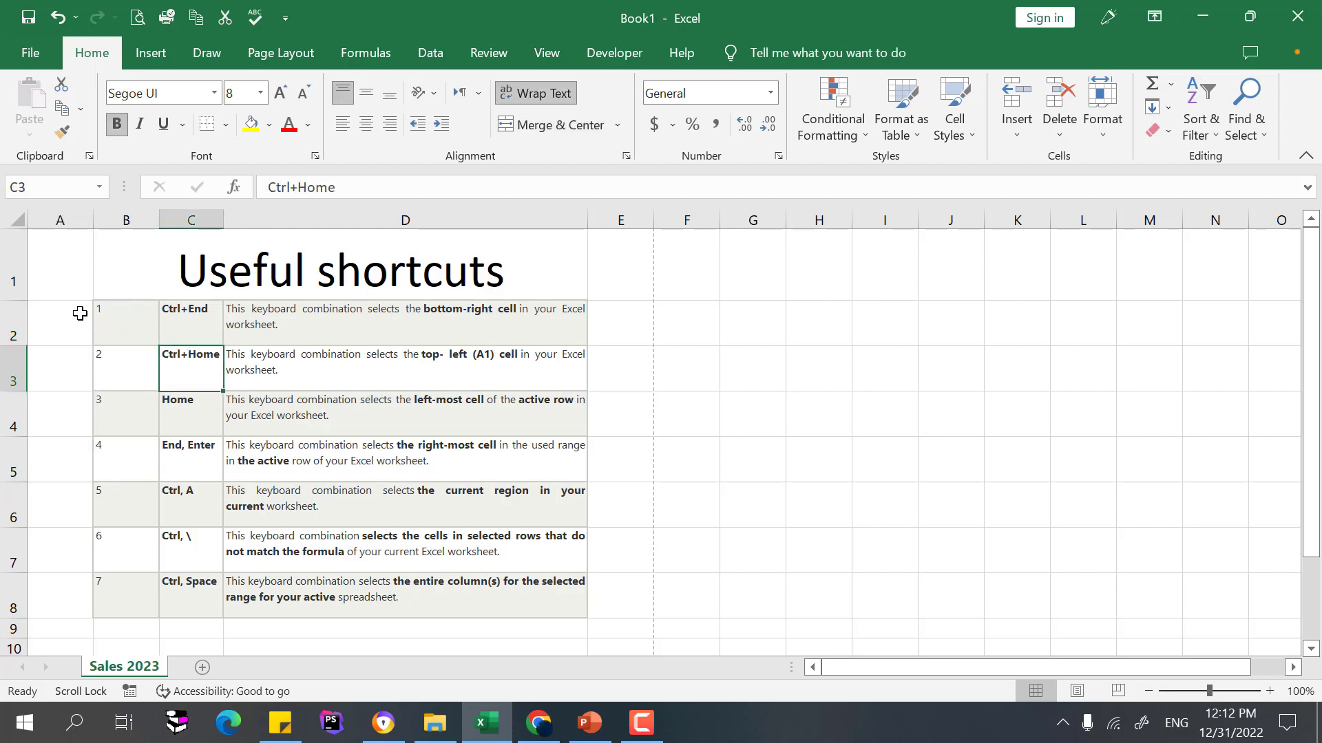
{"action": "left_click_drag", "start_coordinate": [80, 313], "coordinate": [56, 426]}
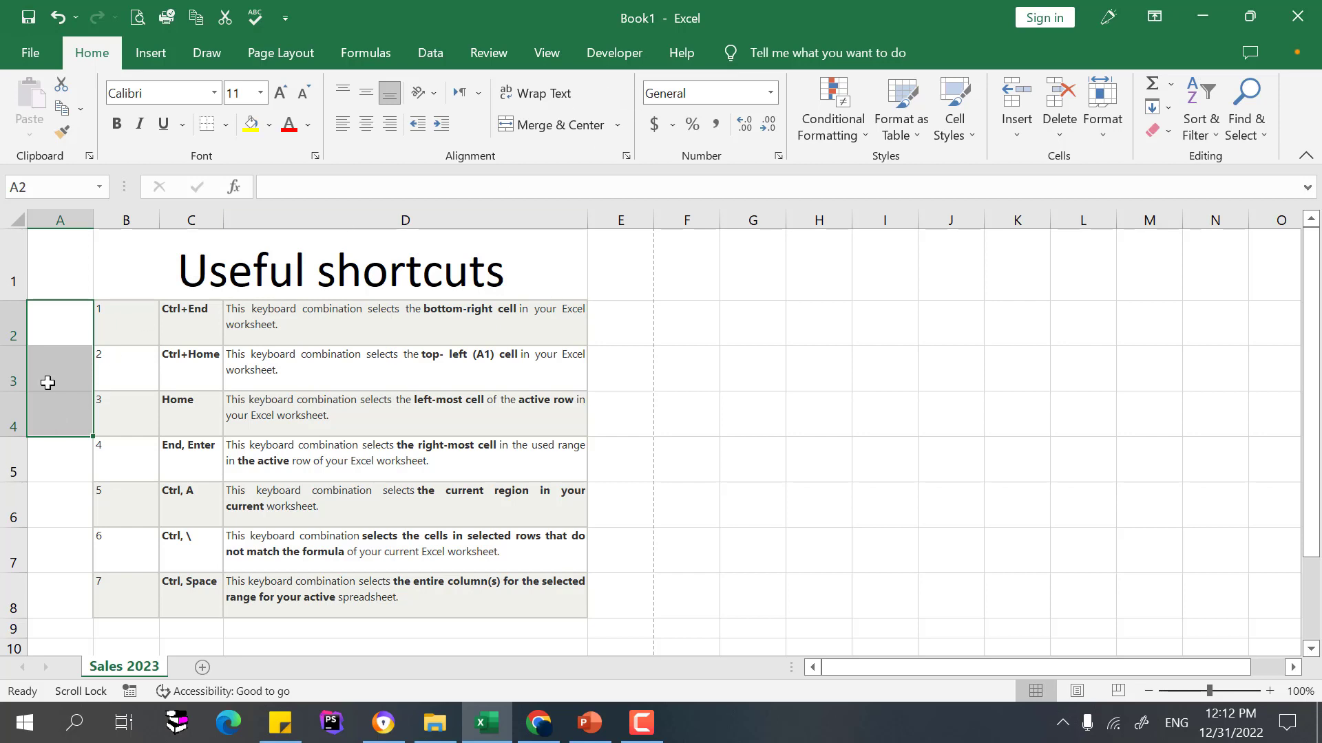
Merge A2:A4 into one cell and enter 'merge vertical' in it
{"action": "left_click", "coordinate": [525, 132]}
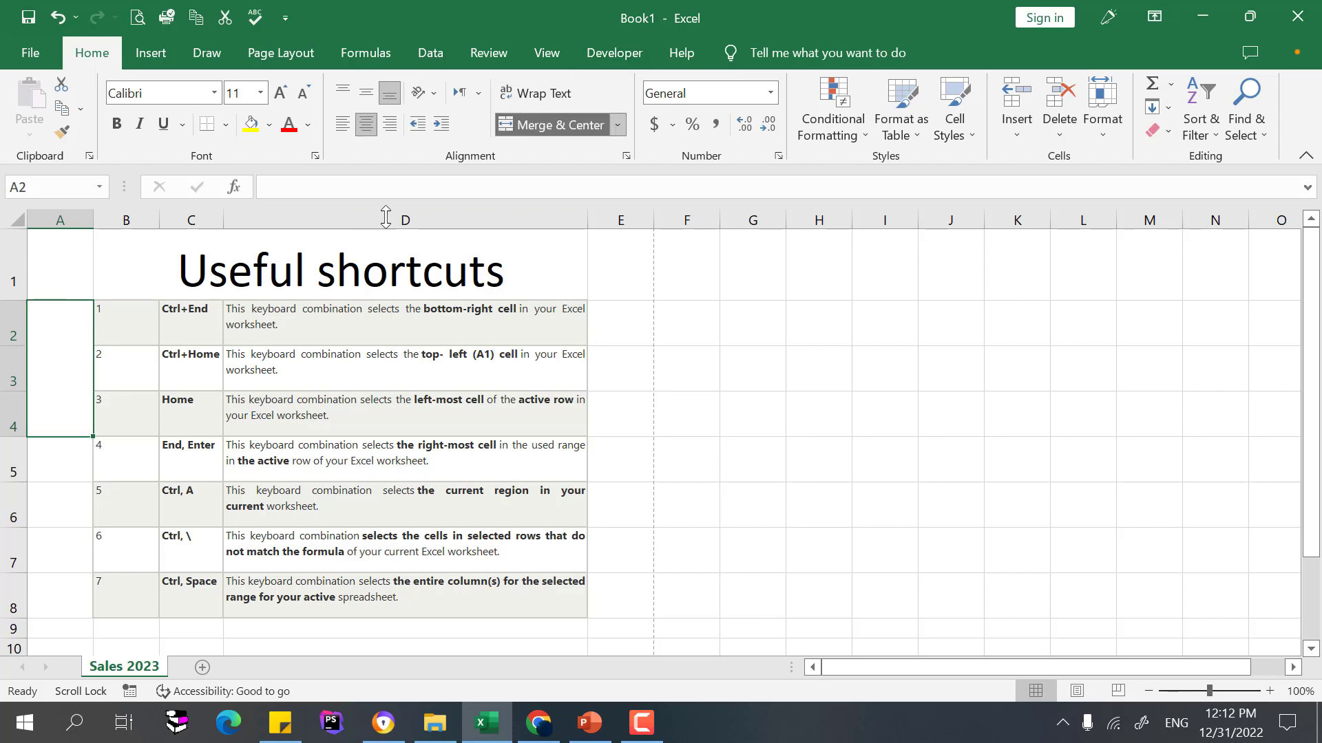
{"action": "double_click", "coordinate": [70, 358]}
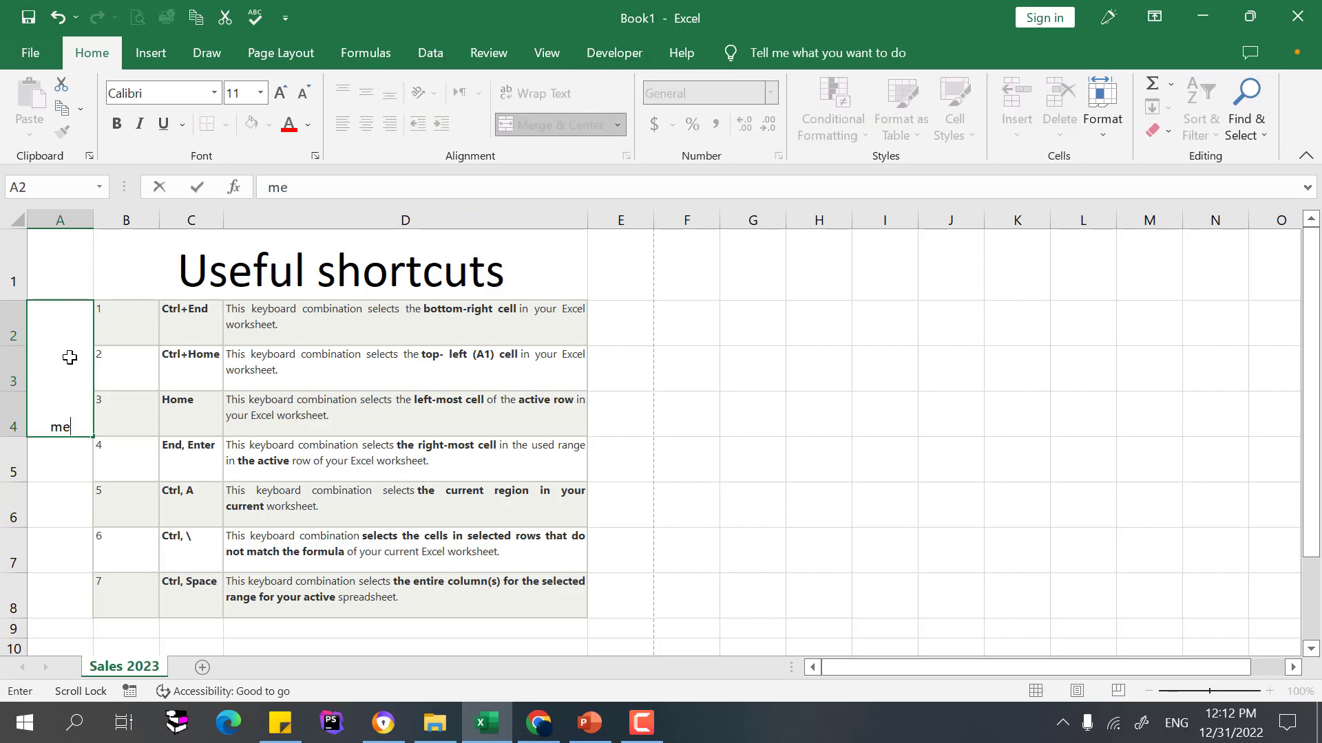
{"action": "type", "text": "merge vertical"}
{"action": "key", "text": "Return"}
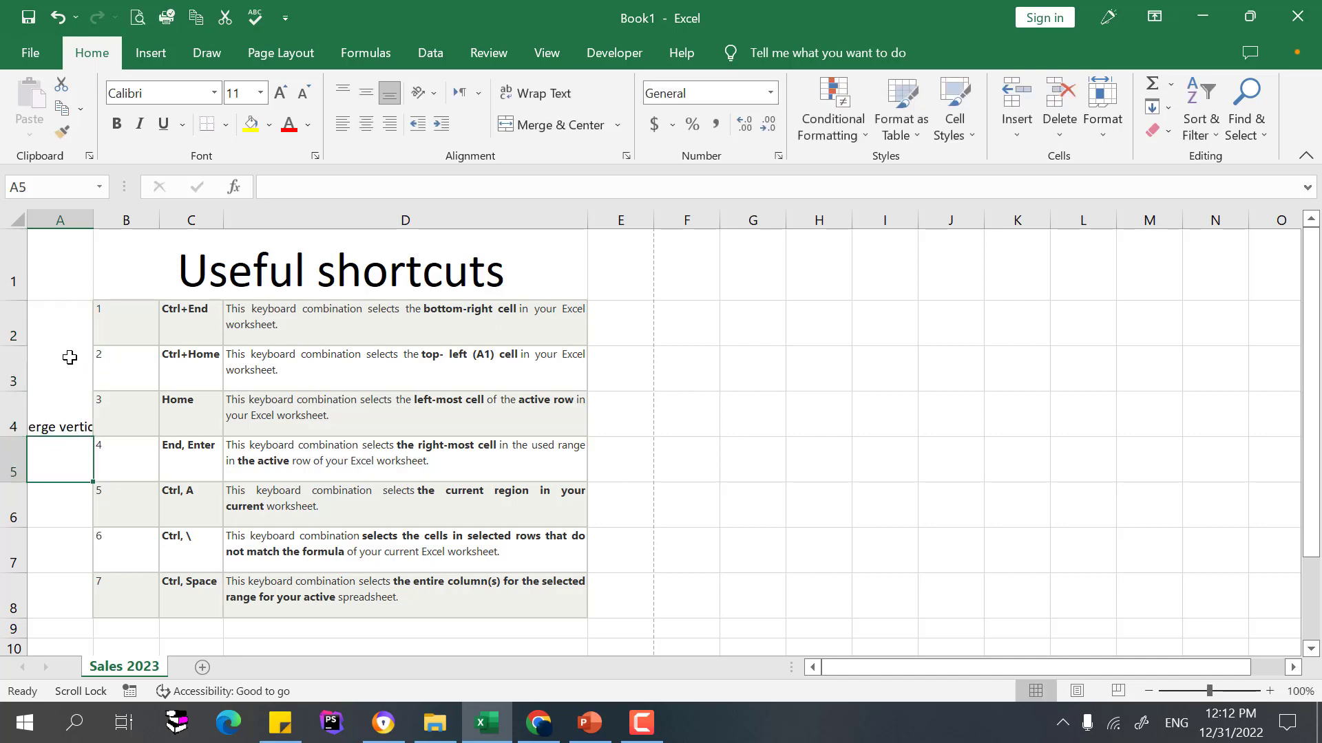
Apply Wrap Text and Middle Align to the merged 'merge vertical' cell
{"action": "left_click", "coordinate": [71, 362]}
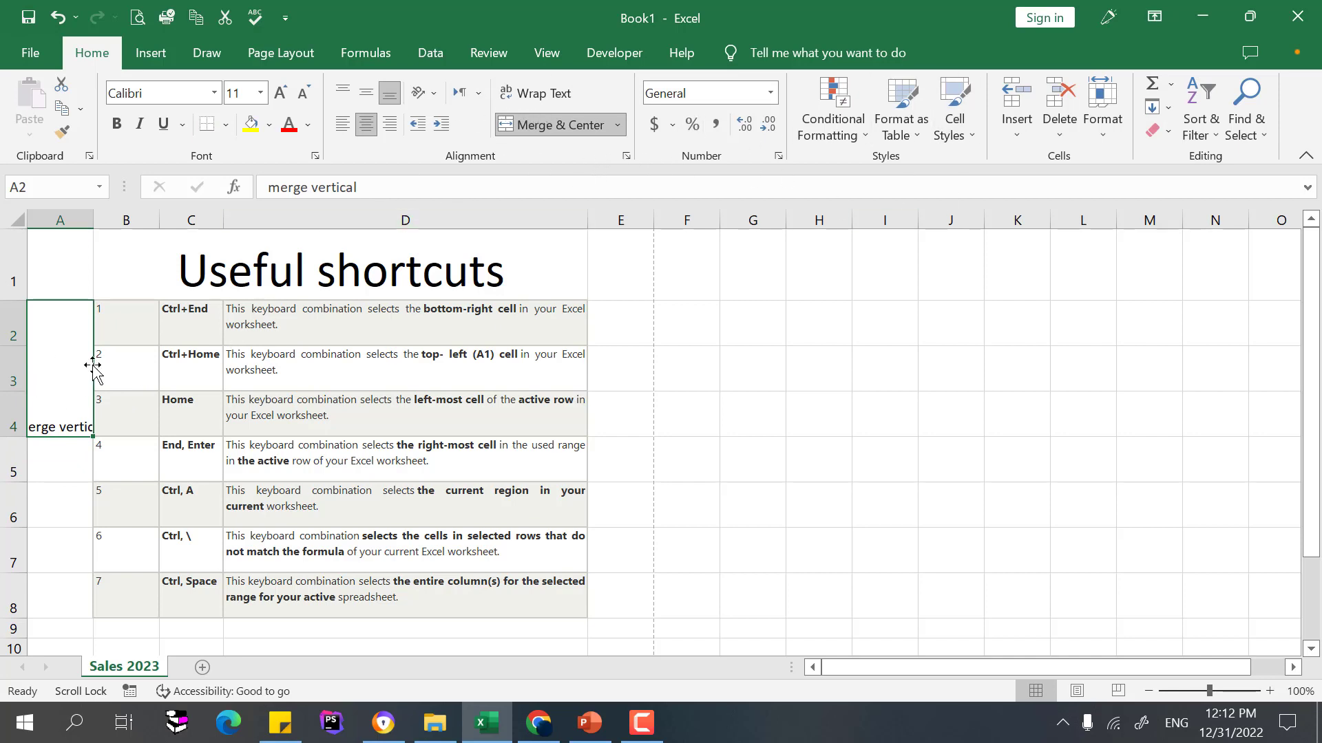
{"action": "left_click", "coordinate": [510, 101]}
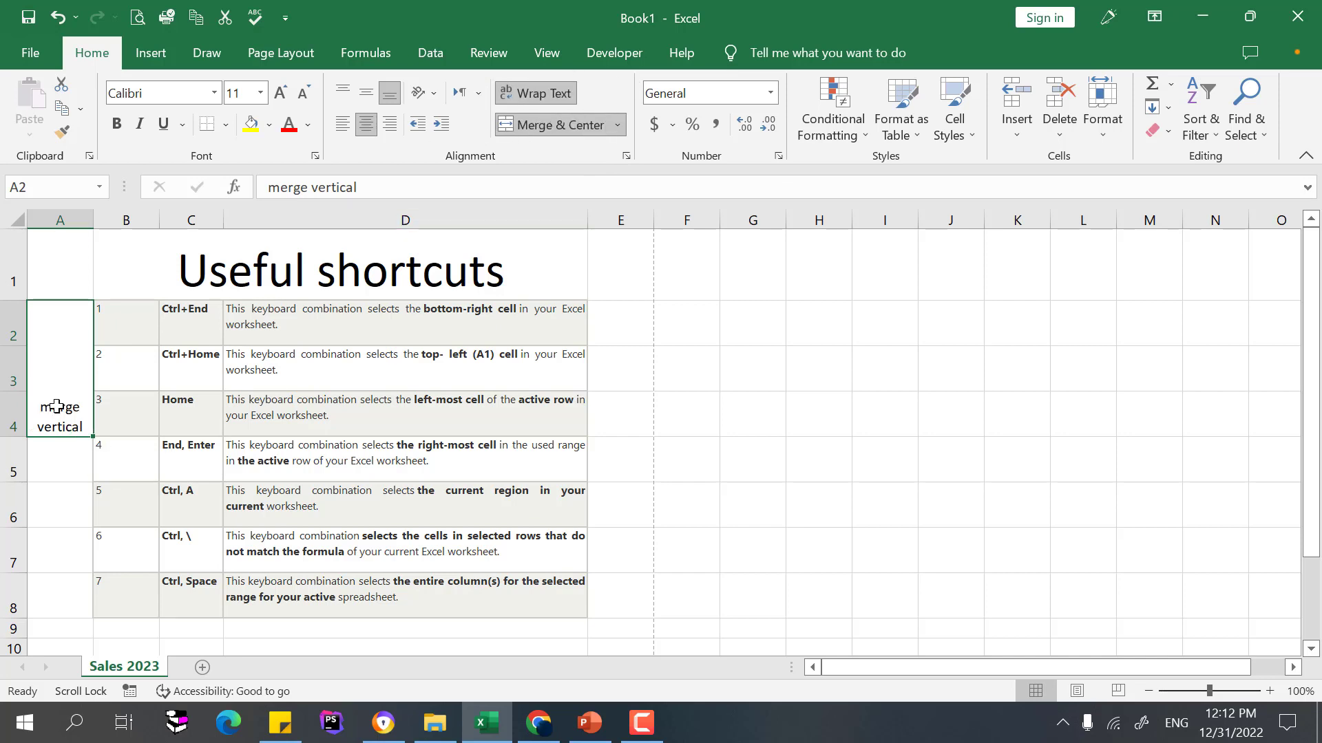
{"action": "left_click", "coordinate": [365, 96]}
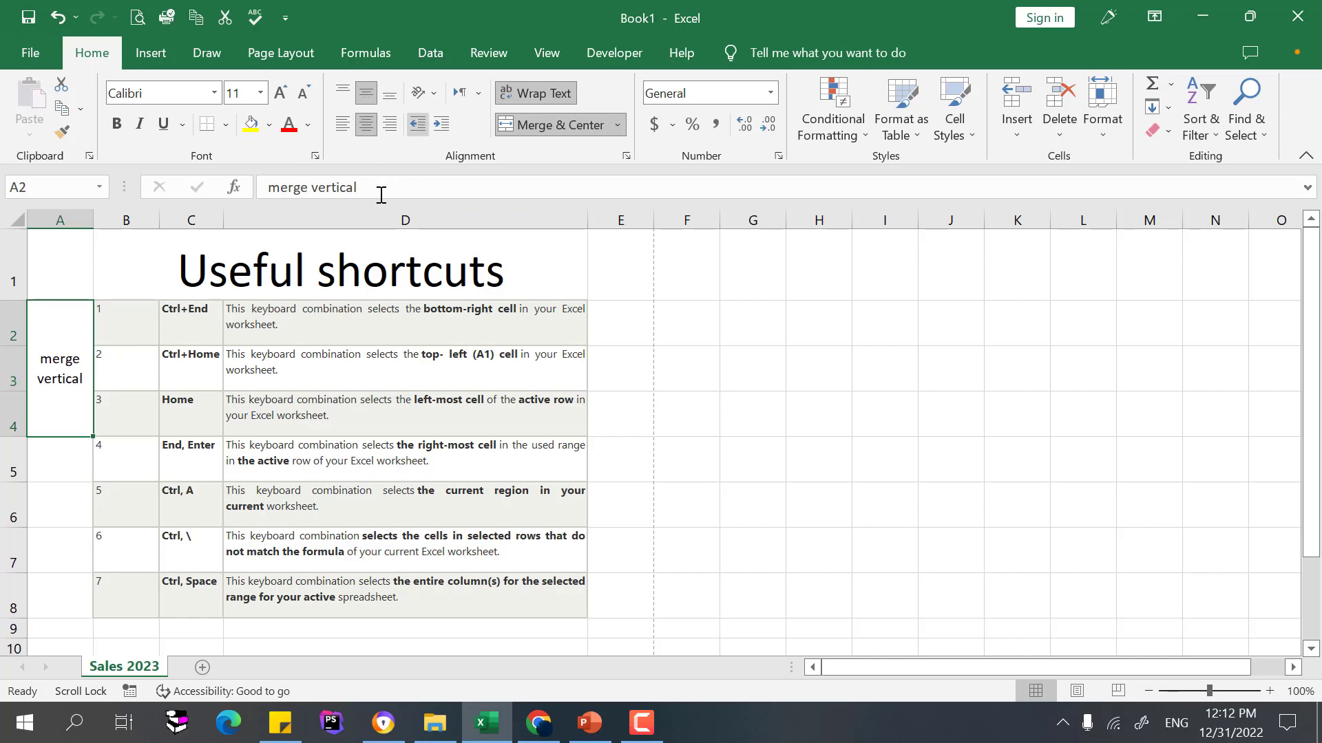
{"action": "double_click", "coordinate": [109, 379]}
{"action": "left_click", "coordinate": [56, 337]}
{"action": "left_click_drag", "start_coordinate": [705, 327], "coordinate": [864, 321]}
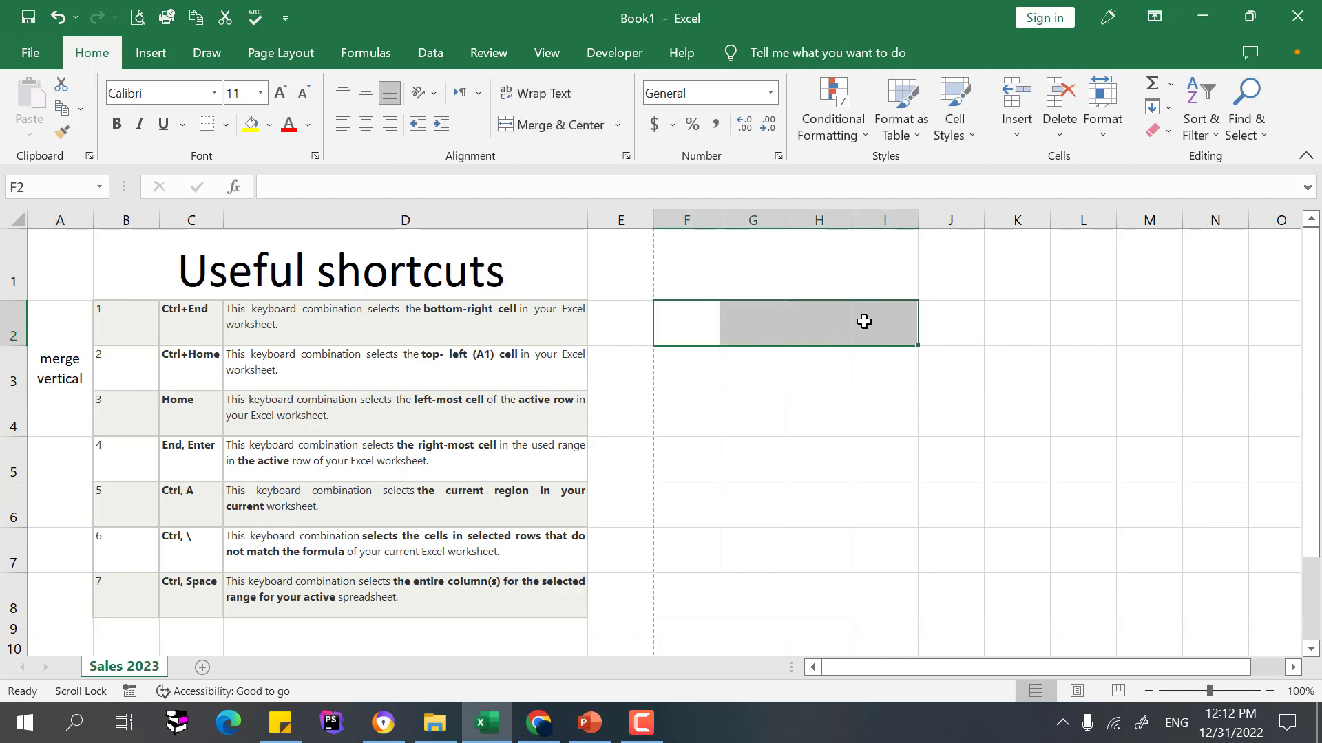
Merge F2:I2 and then H3:I3 into single merged cells
{"action": "left_click", "coordinate": [512, 126]}
{"action": "left_click", "coordinate": [862, 377]}
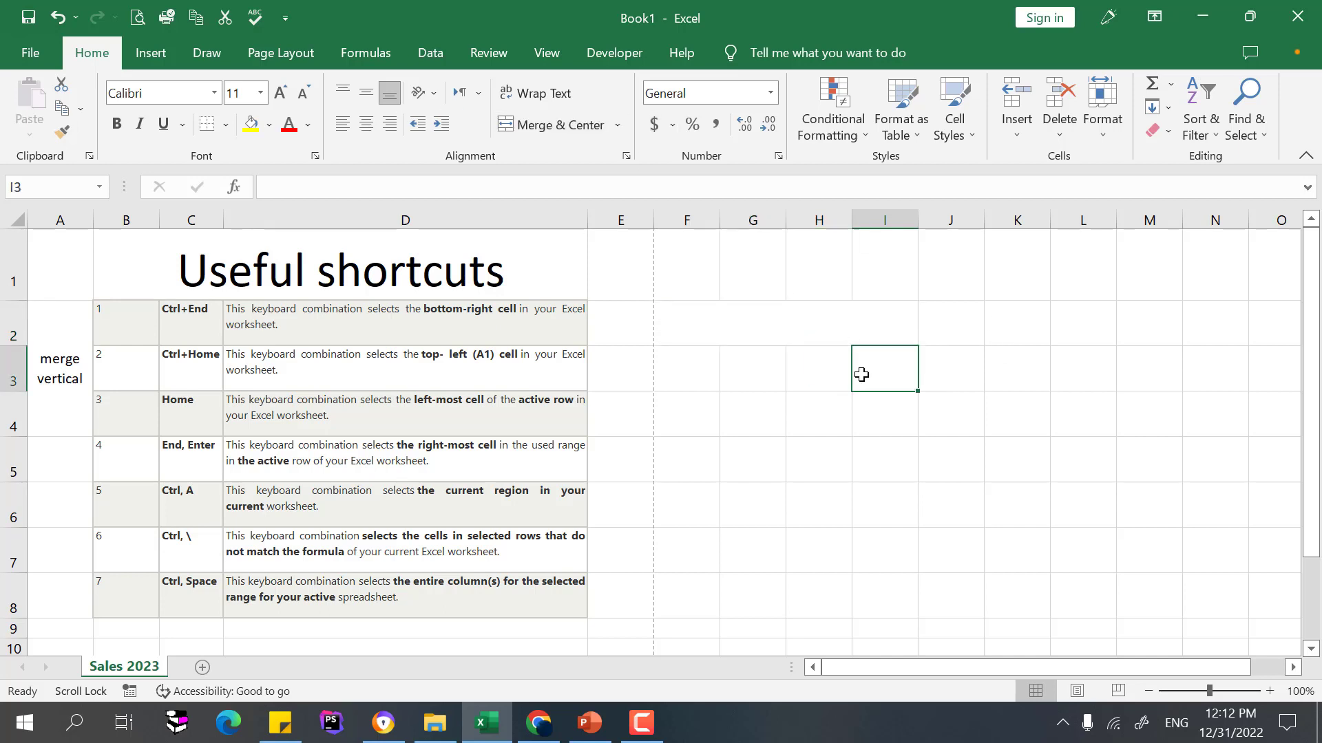
{"action": "left_click", "coordinate": [701, 317]}
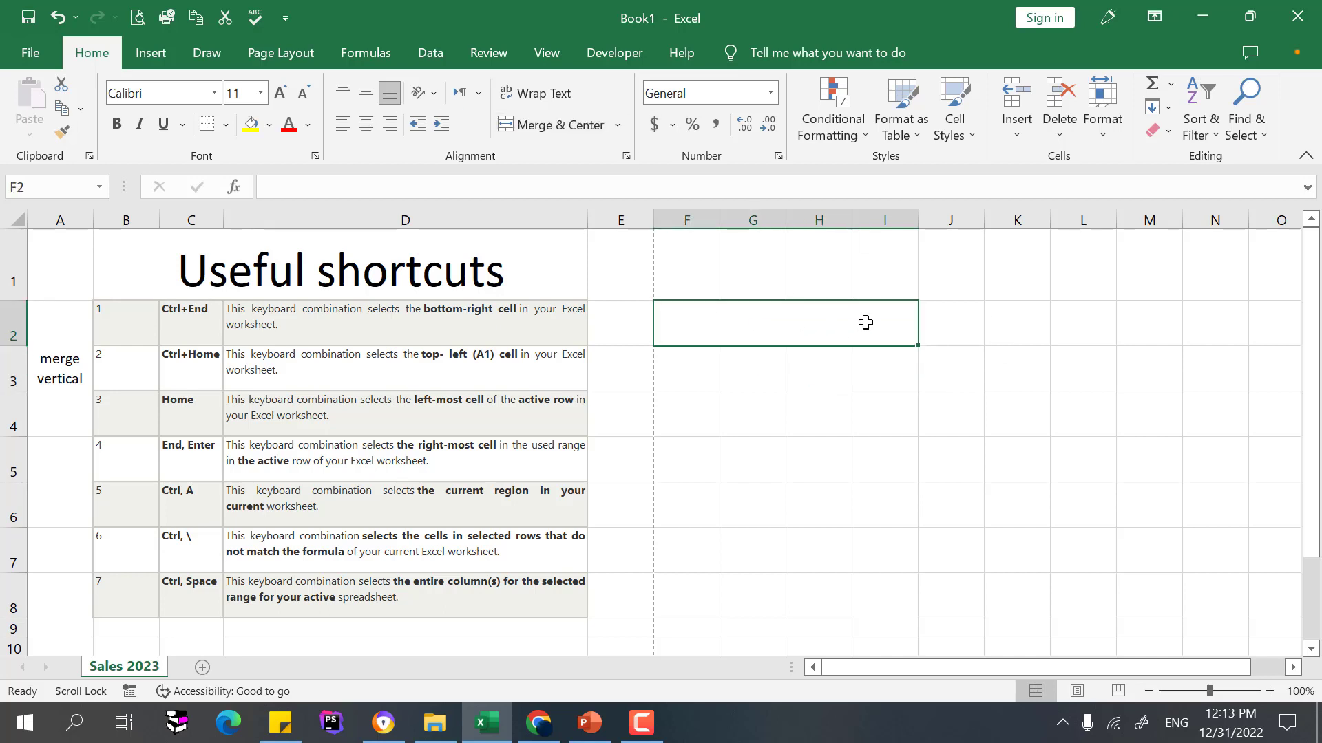
{"action": "left_click", "coordinate": [795, 366]}
{"action": "left_click", "coordinate": [894, 370], "text": "shift"}
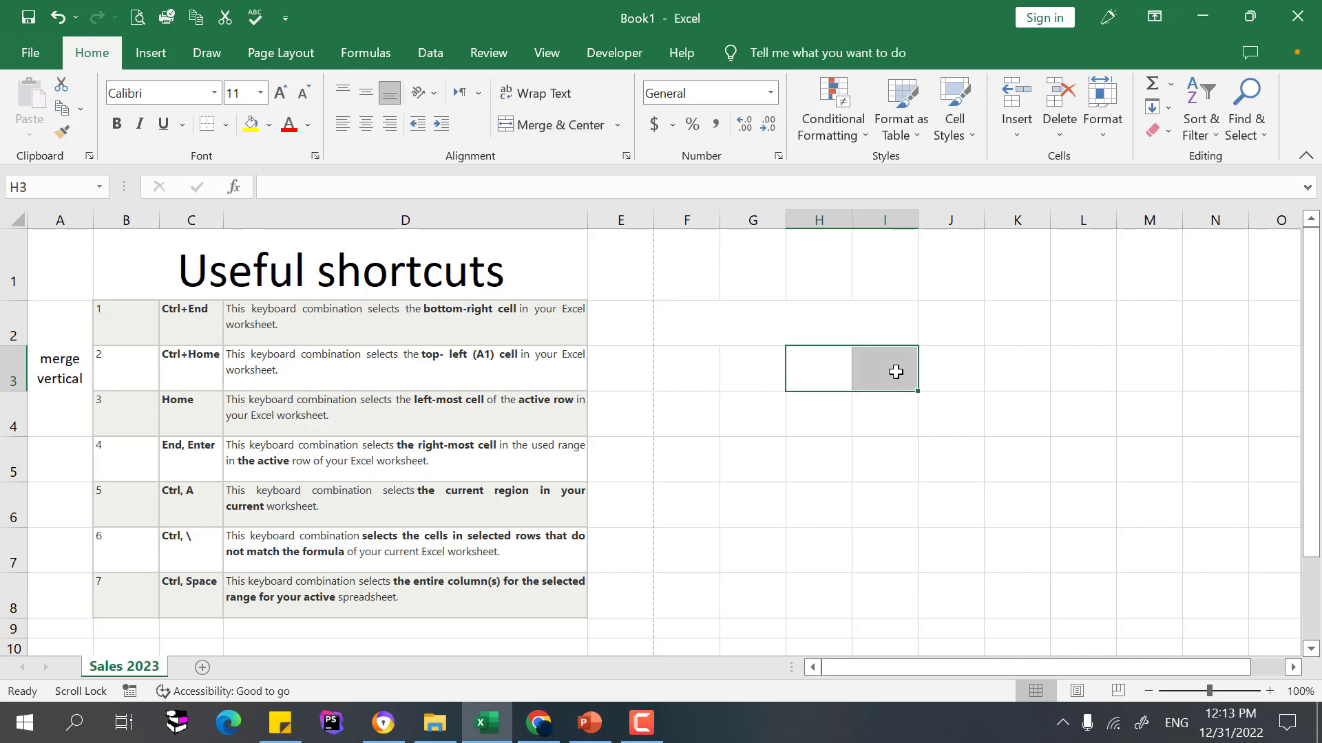
{"action": "left_click", "coordinate": [544, 125]}
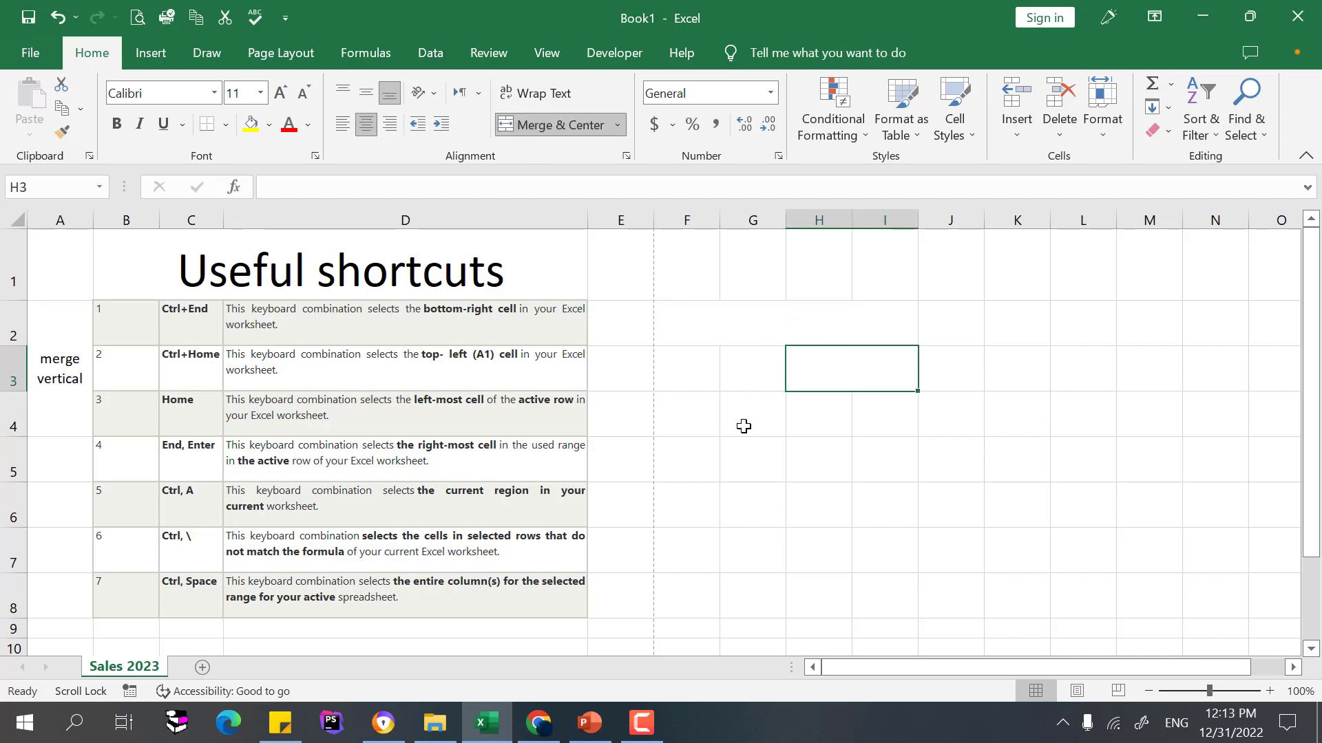
Merge F4:H4 into one cell and check the merged cells so far
{"action": "left_click_drag", "start_coordinate": [797, 417], "coordinate": [663, 404]}
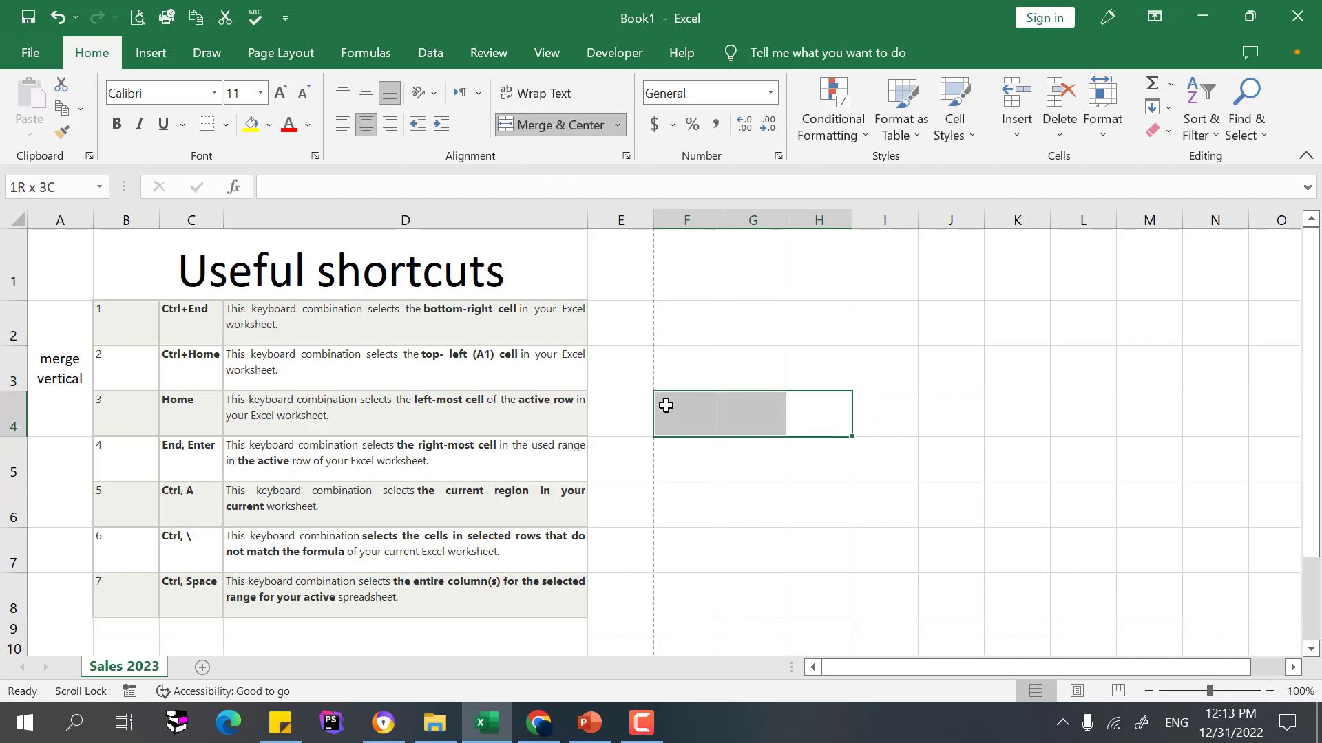
{"action": "left_click", "coordinate": [559, 125]}
{"action": "left_click", "coordinate": [892, 382]}
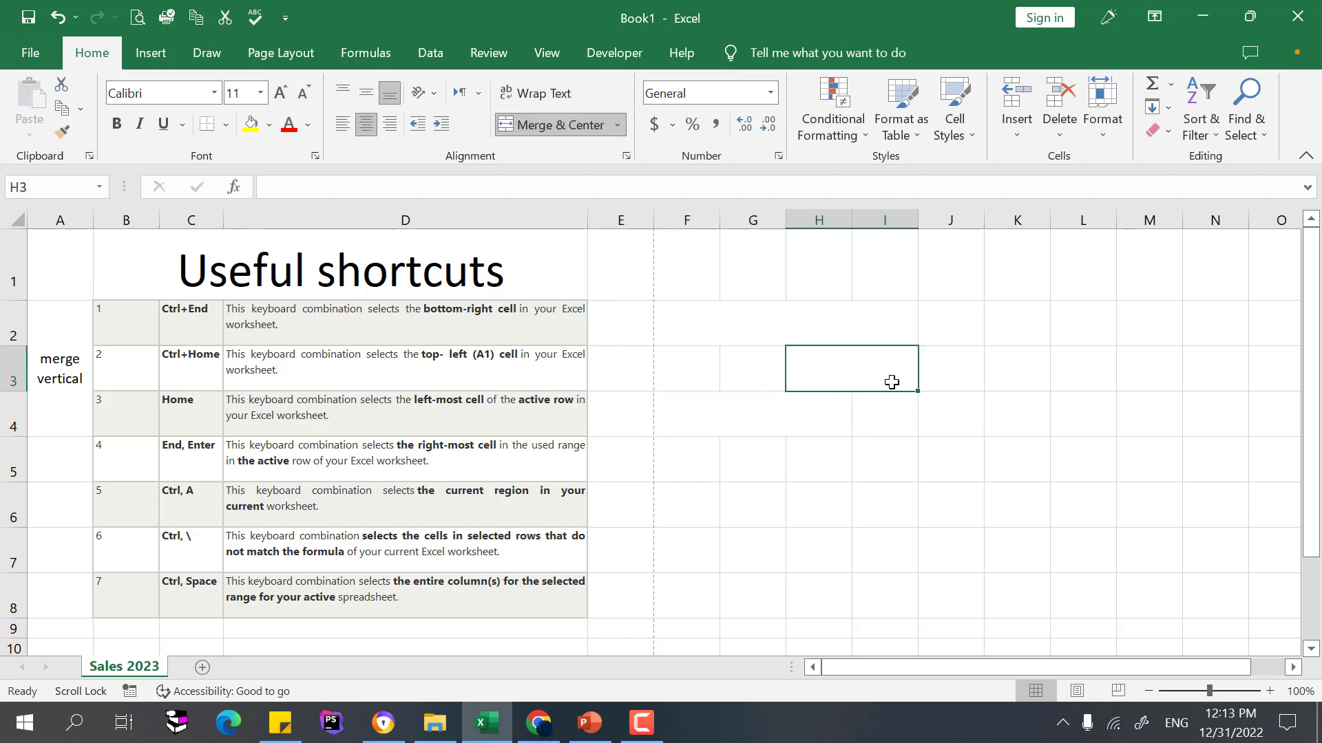
{"action": "left_click", "coordinate": [759, 420]}
{"action": "left_click", "coordinate": [827, 386]}
{"action": "left_click", "coordinate": [819, 318]}
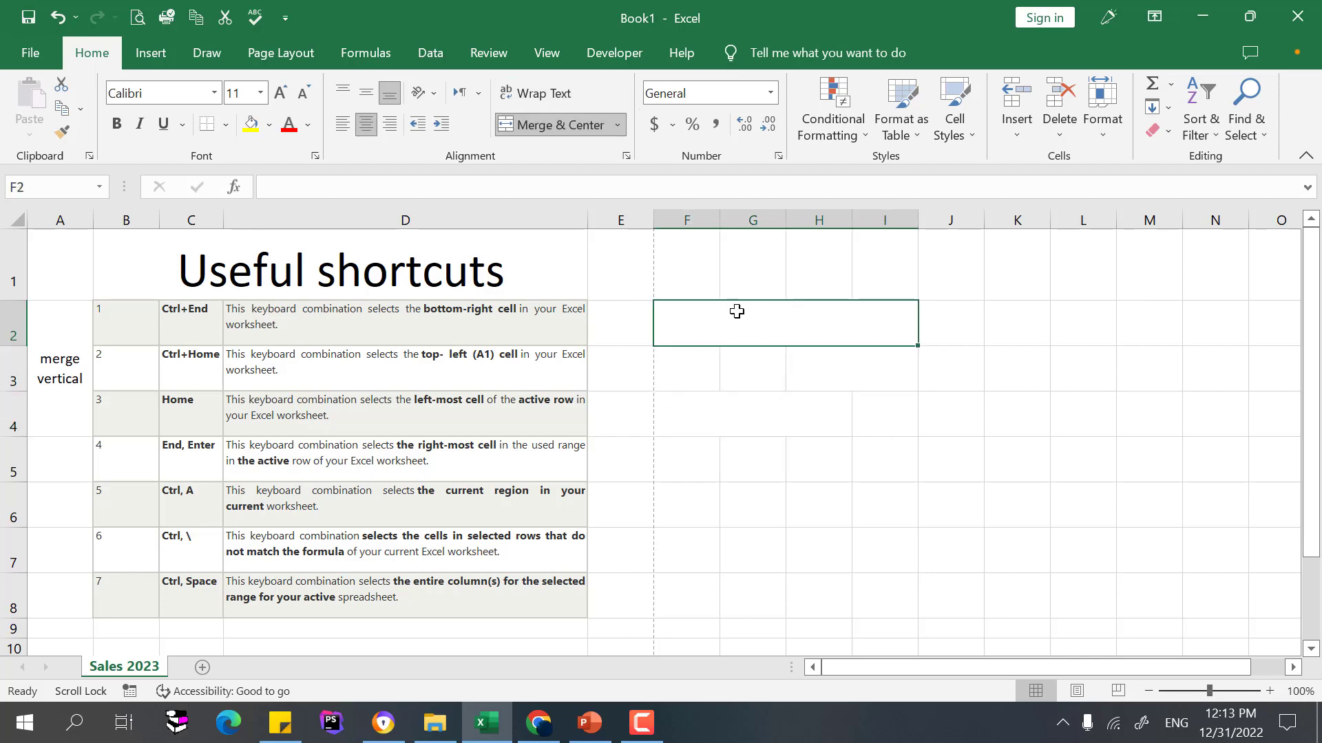
Merge I4:I6 into one tall cell and select the whole F2:I6 grid
{"action": "left_click_drag", "start_coordinate": [882, 416], "coordinate": [886, 525]}
{"action": "left_click", "coordinate": [563, 126]}
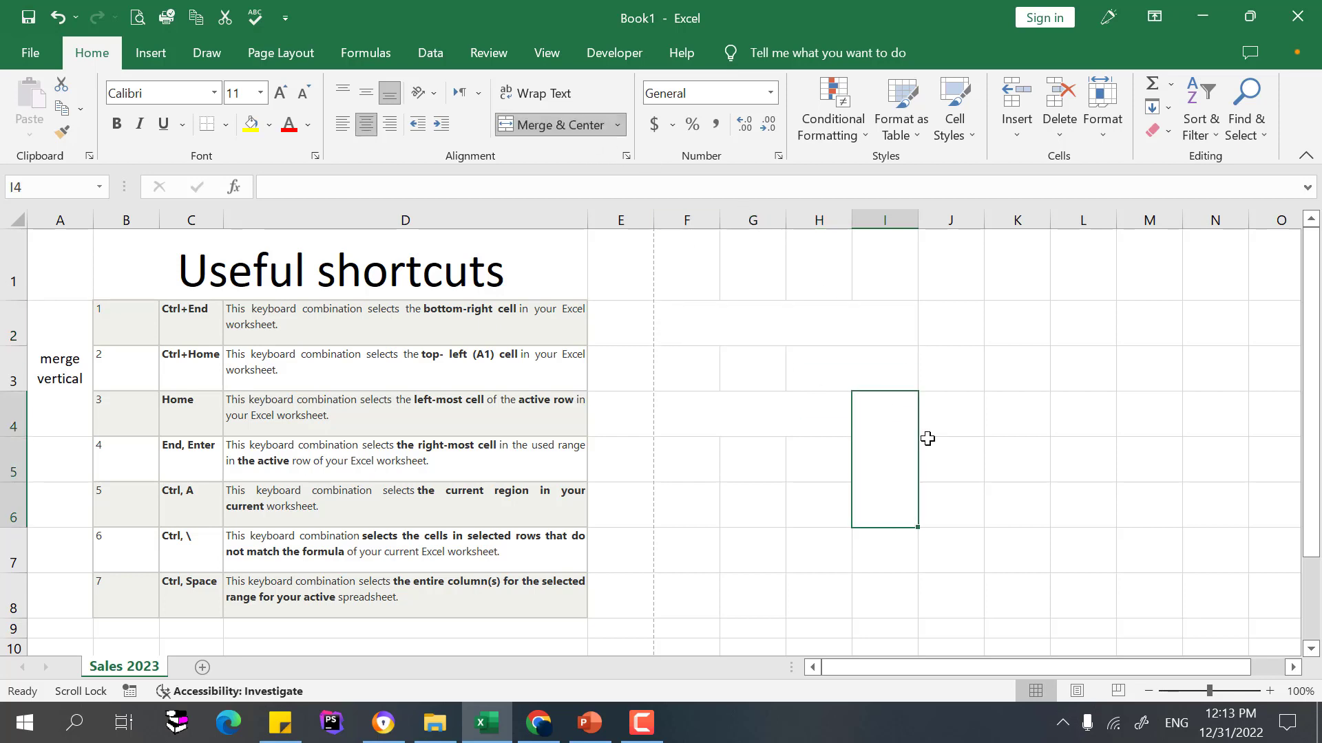
{"action": "left_click", "coordinate": [872, 320]}
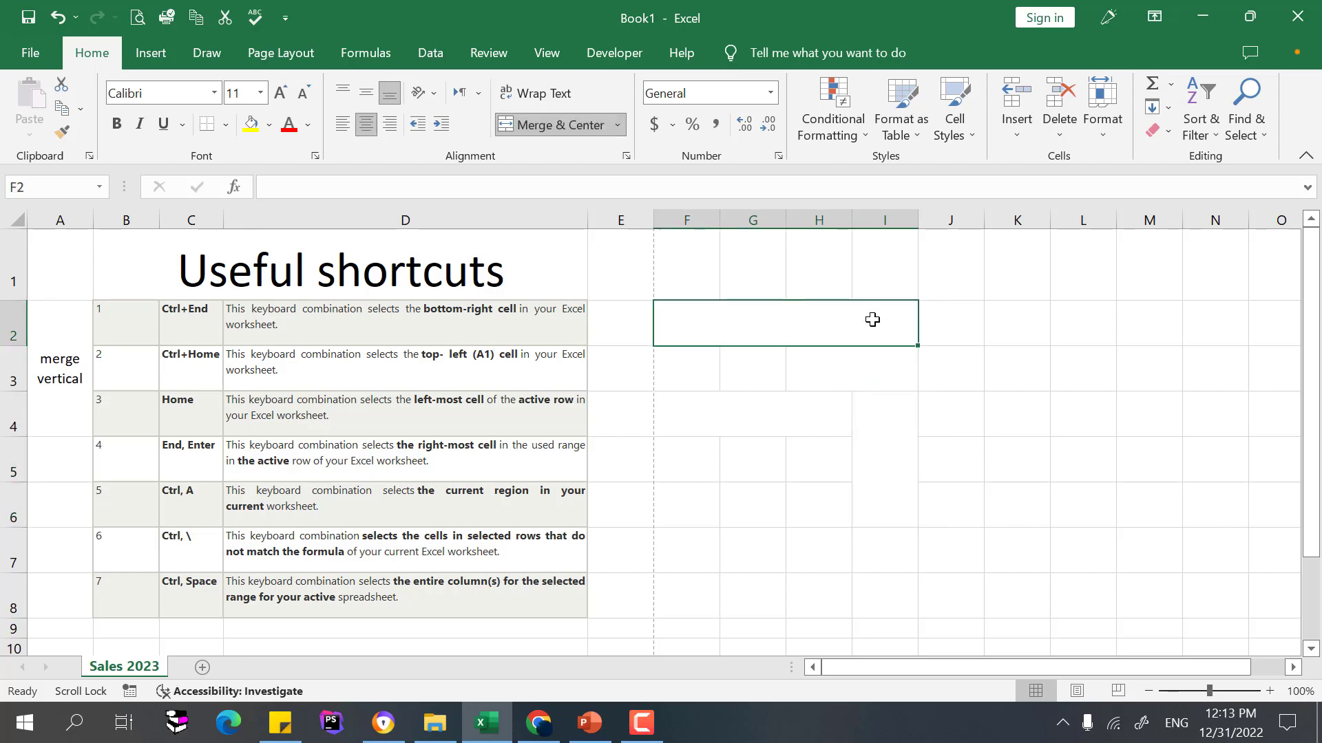
{"action": "left_click_drag", "start_coordinate": [873, 320], "coordinate": [842, 437]}
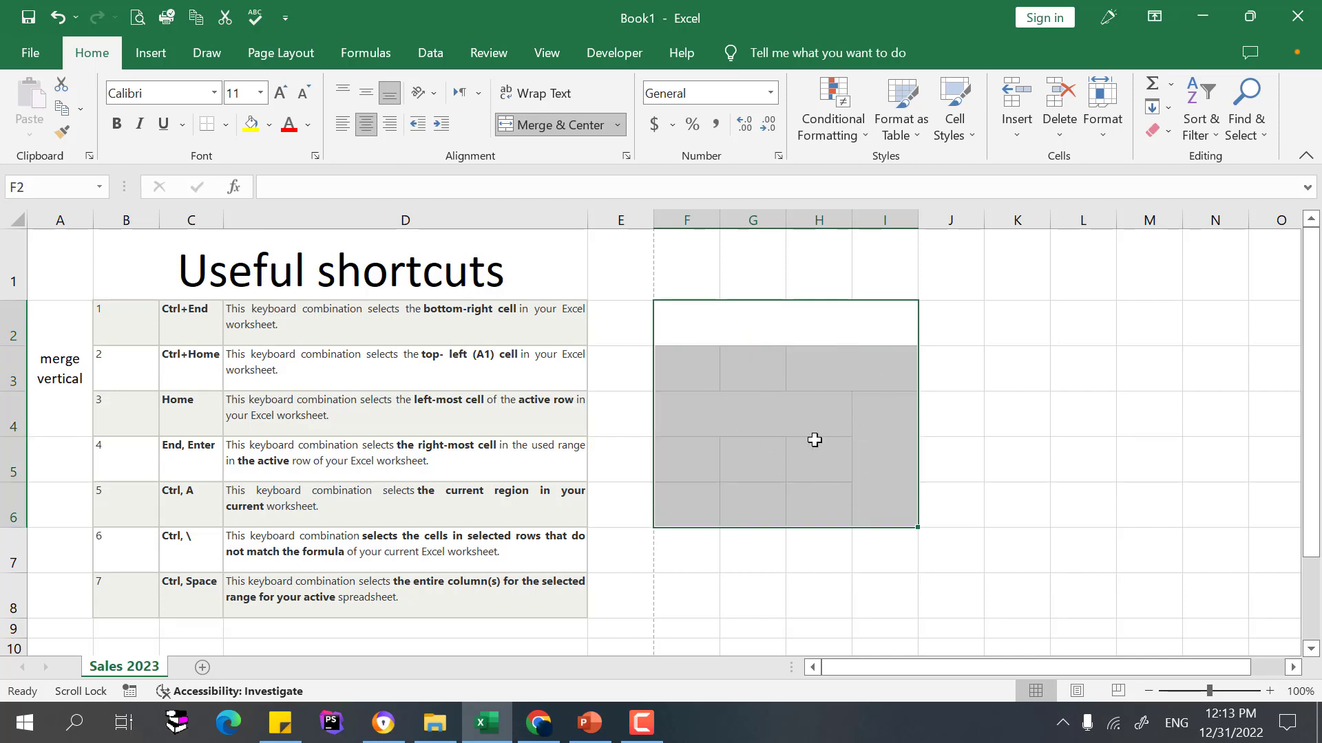
Apply All Borders to the F2:I6 grid and deselect to view them
{"action": "left_click", "coordinate": [225, 125]}
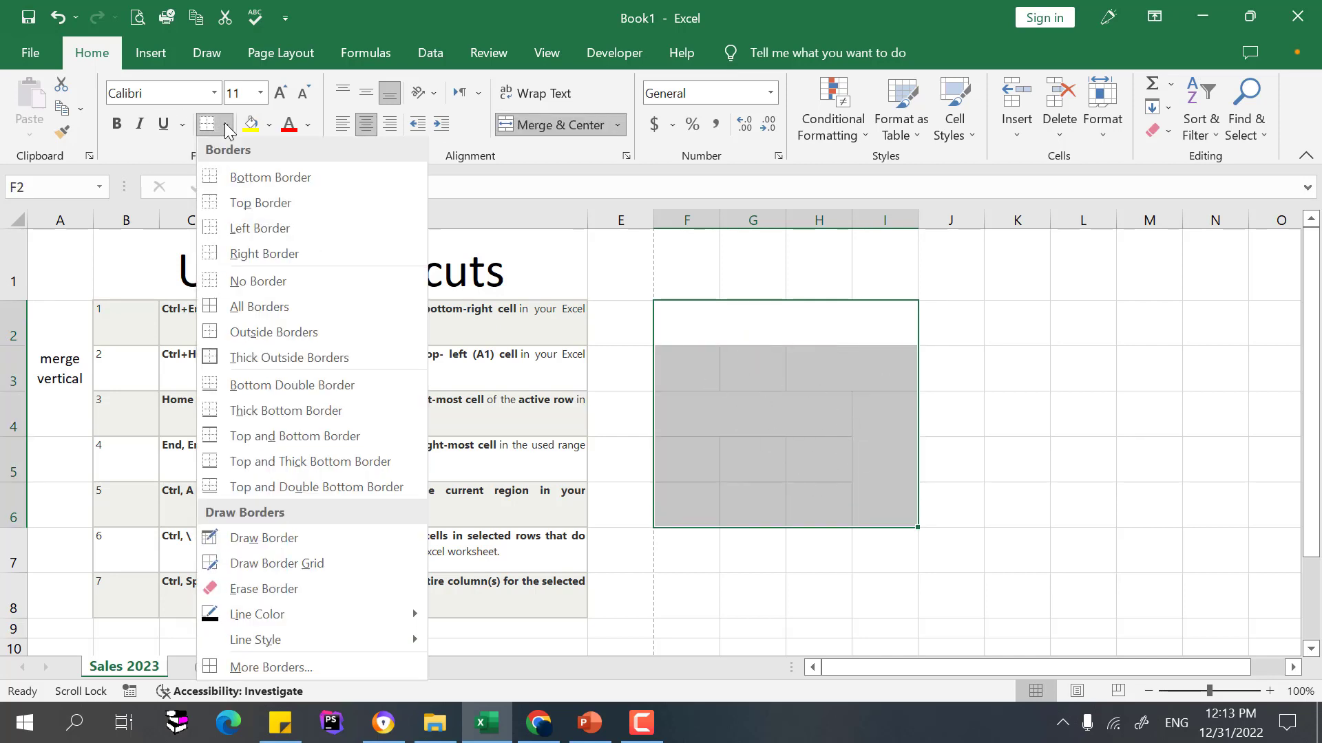
{"action": "left_click", "coordinate": [239, 308]}
{"action": "left_click", "coordinate": [863, 467]}
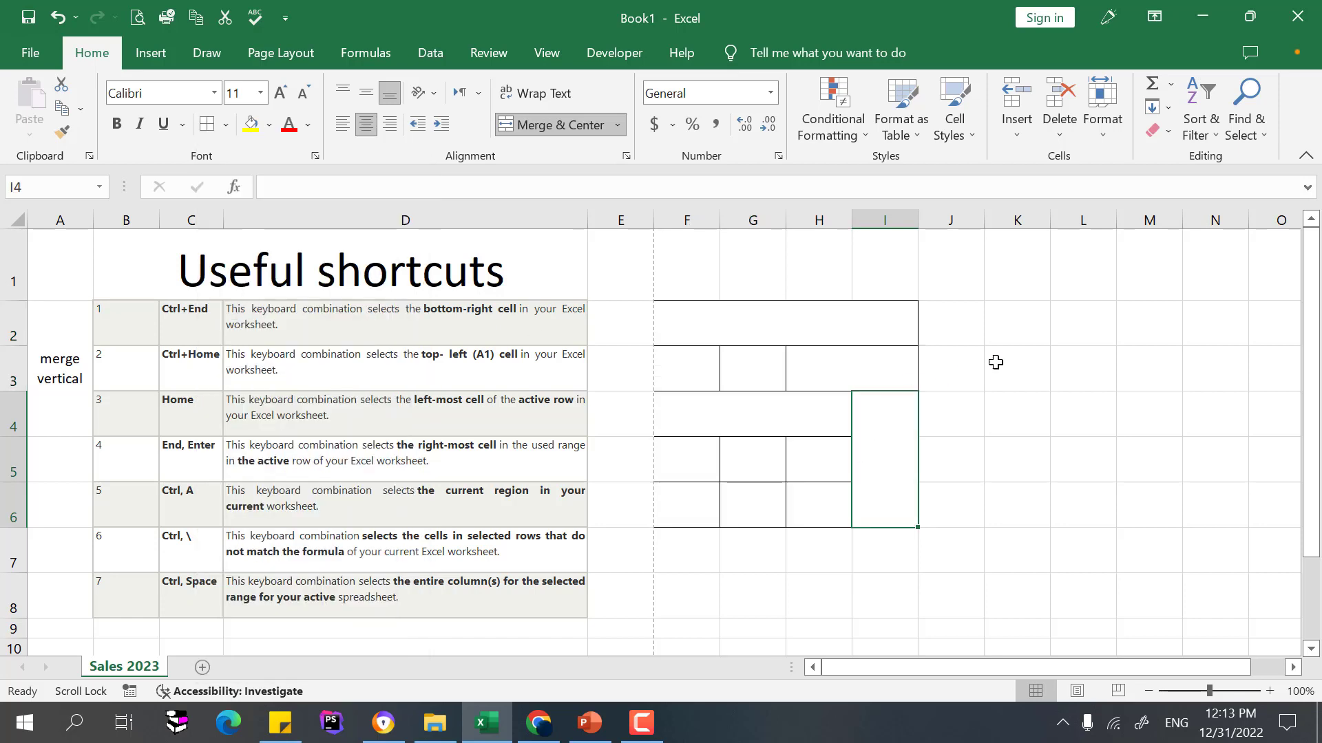
{"action": "left_click", "coordinate": [996, 363]}
Inspect the bordered merged cells F2:I2, H3:I3, F4:H4 and I4:I6
{"action": "left_click_drag", "start_coordinate": [734, 318], "coordinate": [877, 416]}
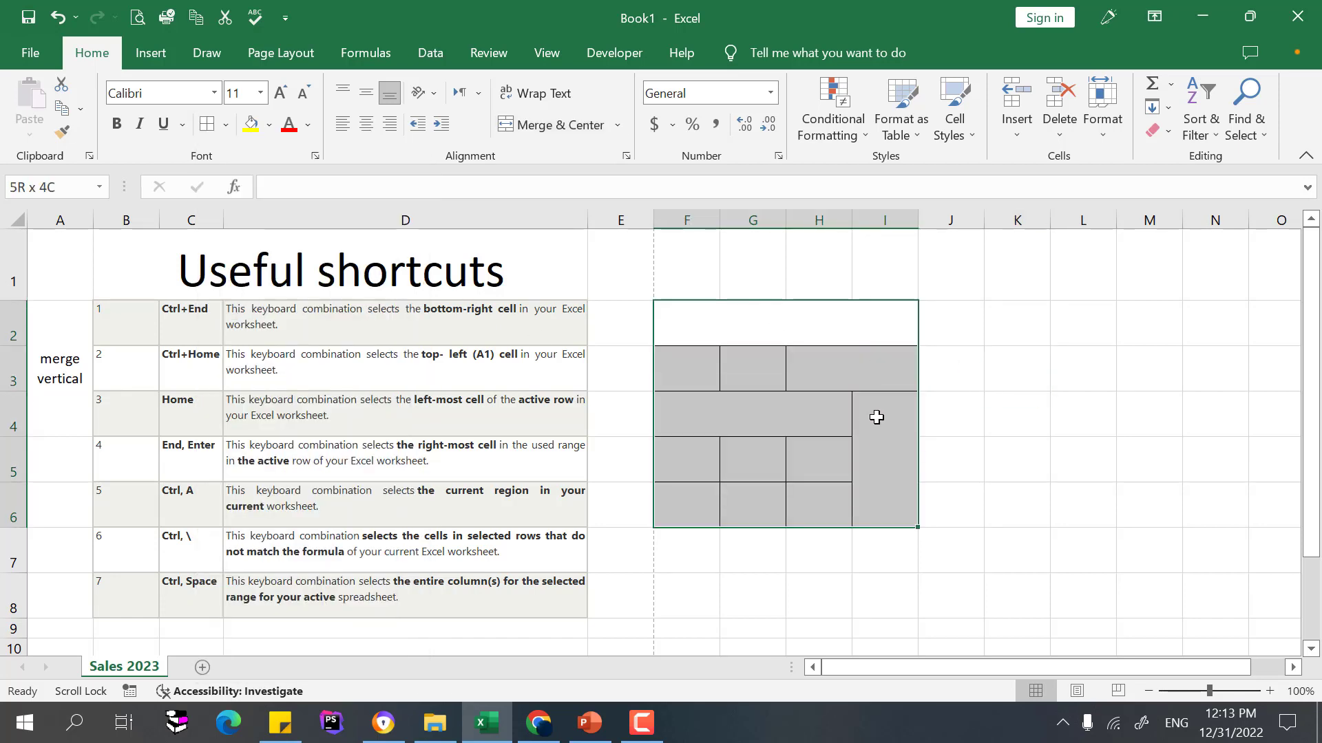
{"action": "left_click", "coordinate": [826, 315]}
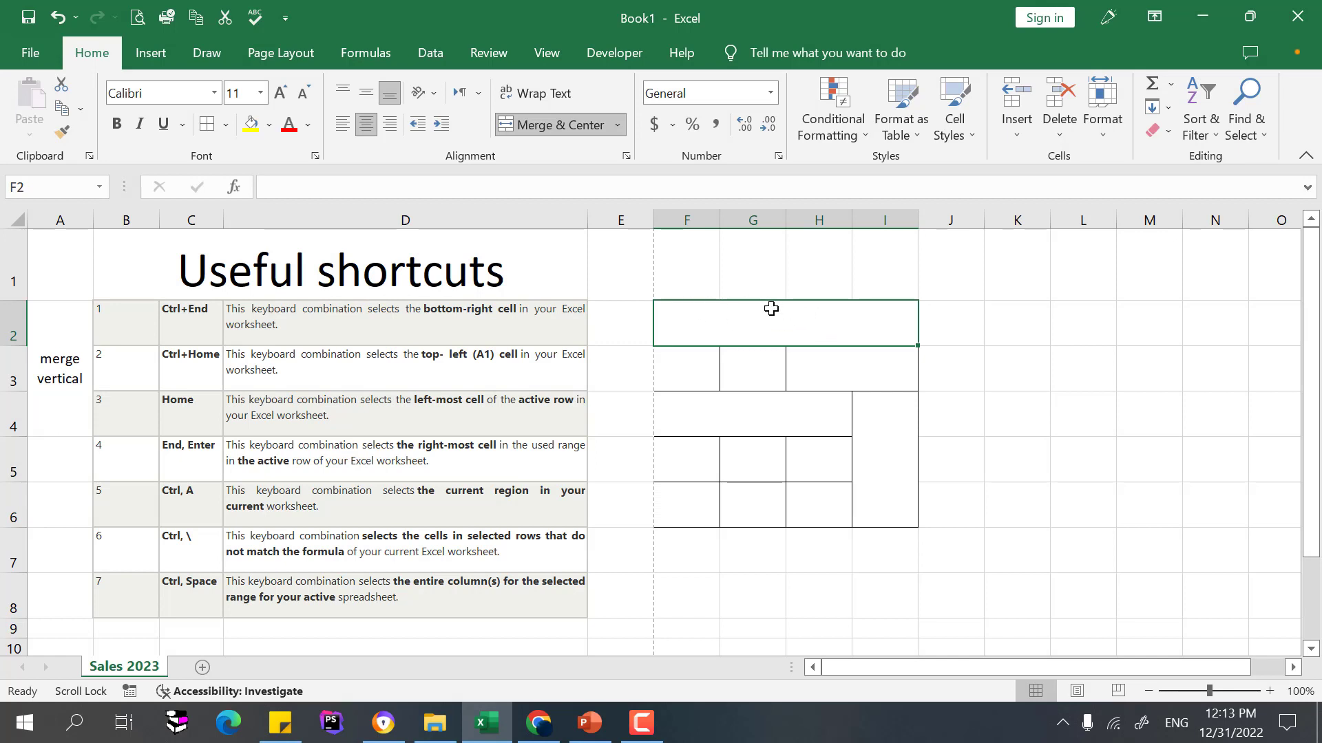
{"action": "left_click", "coordinate": [844, 363]}
{"action": "left_click", "coordinate": [785, 405]}
{"action": "left_click", "coordinate": [874, 441]}
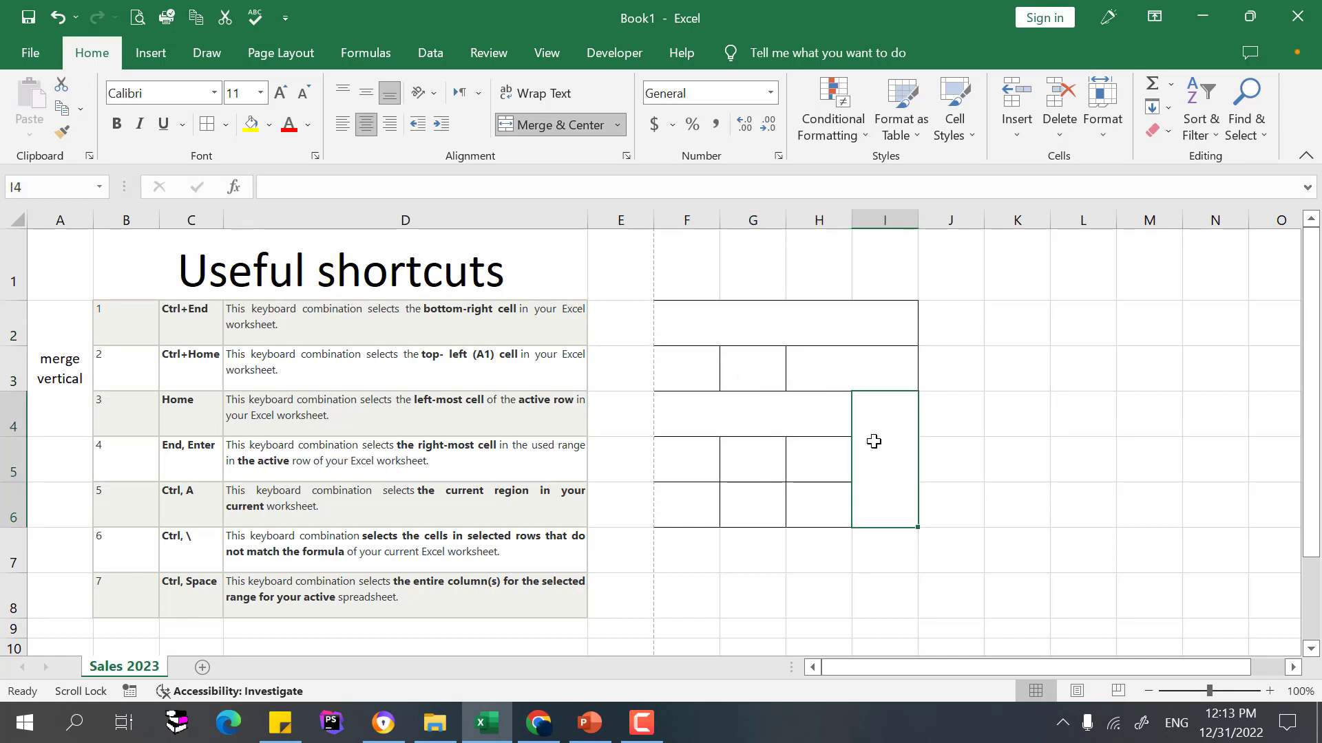